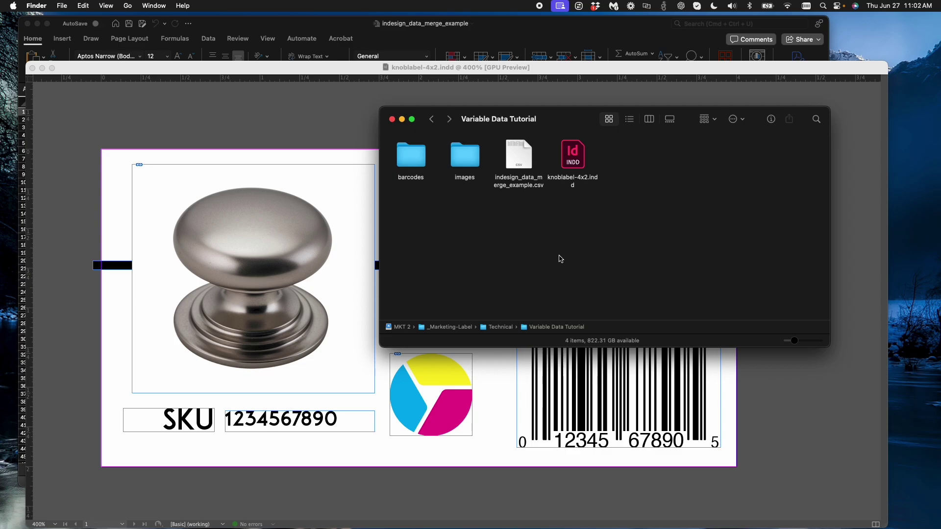
- Look through the barcodes and images folders inside the Variable Data Tutorial folder
double_click(405, 155)
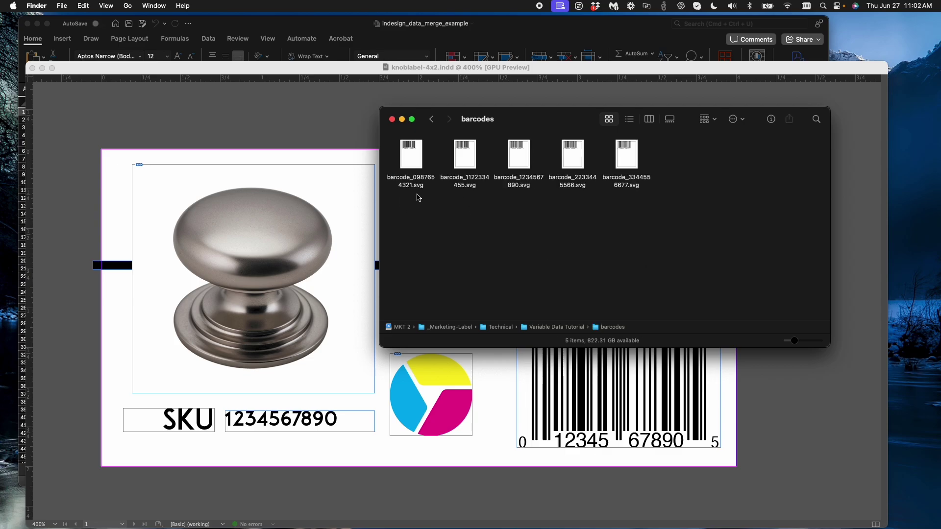
left_click(433, 121)
double_click(467, 159)
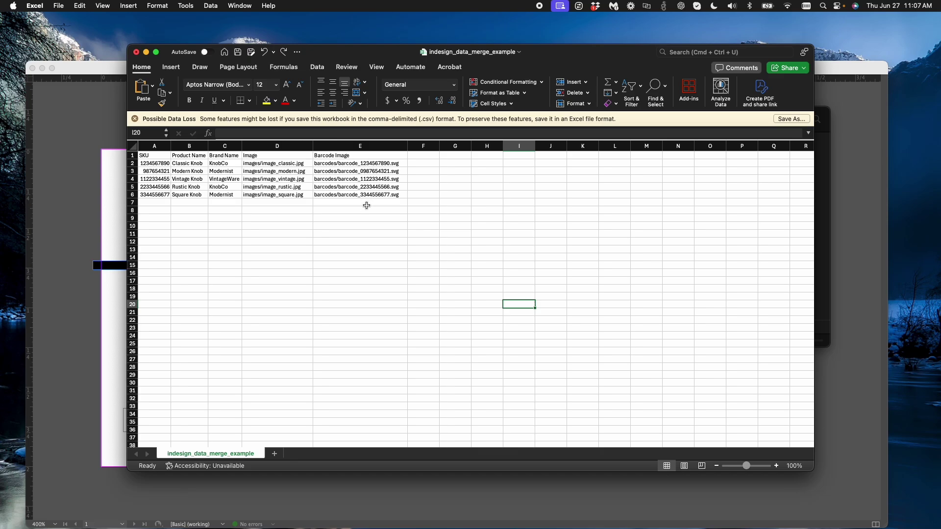
left_click(264, 156)
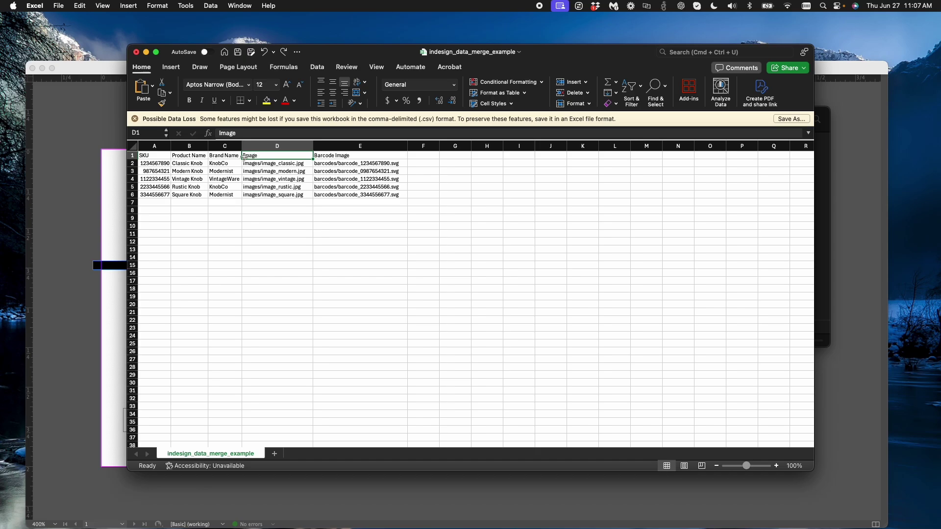
left_click(219, 132)
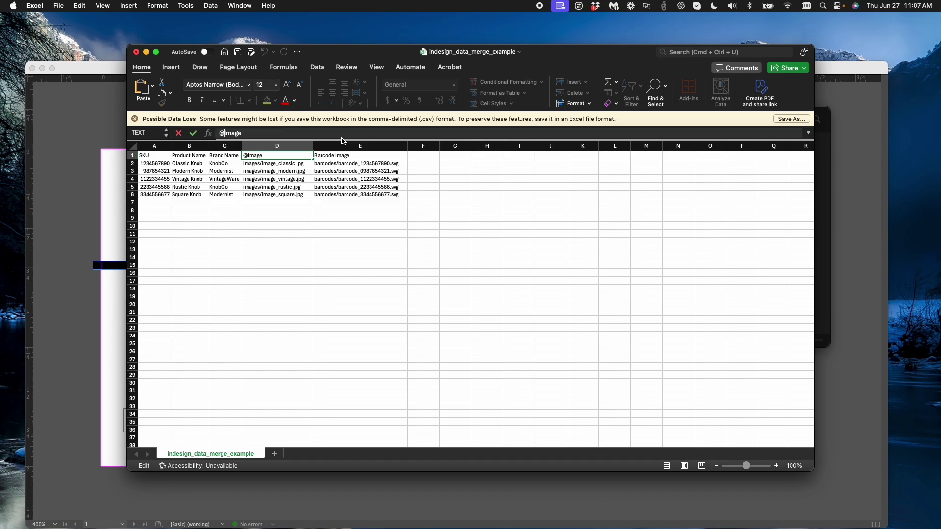
type("@")
key("Return")
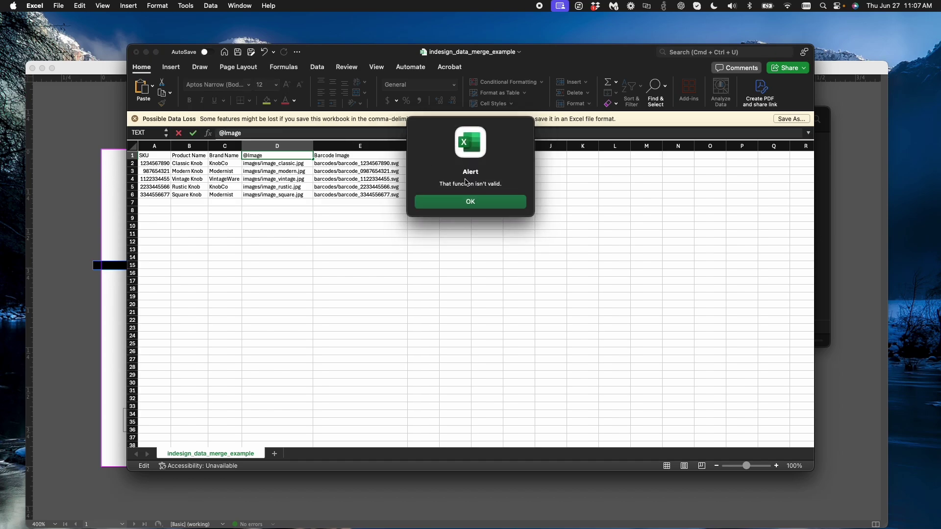
left_click(470, 203)
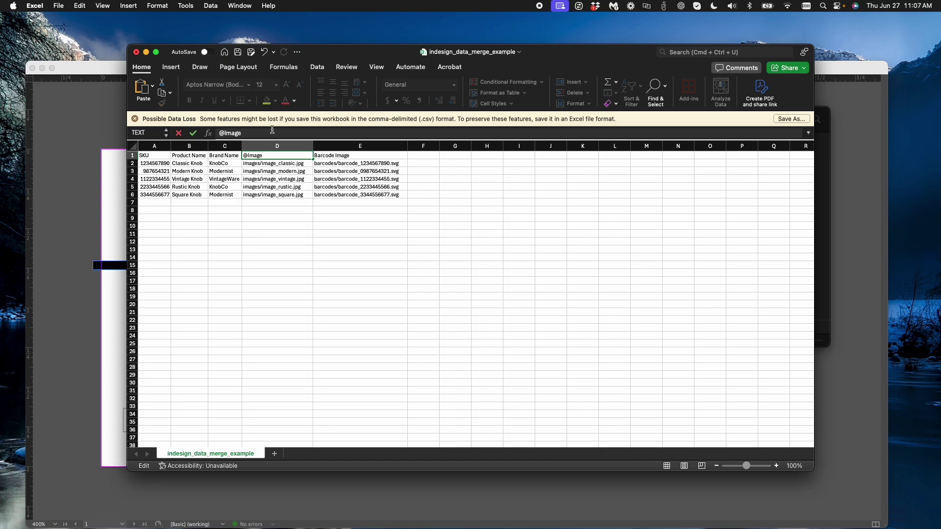
type("'")
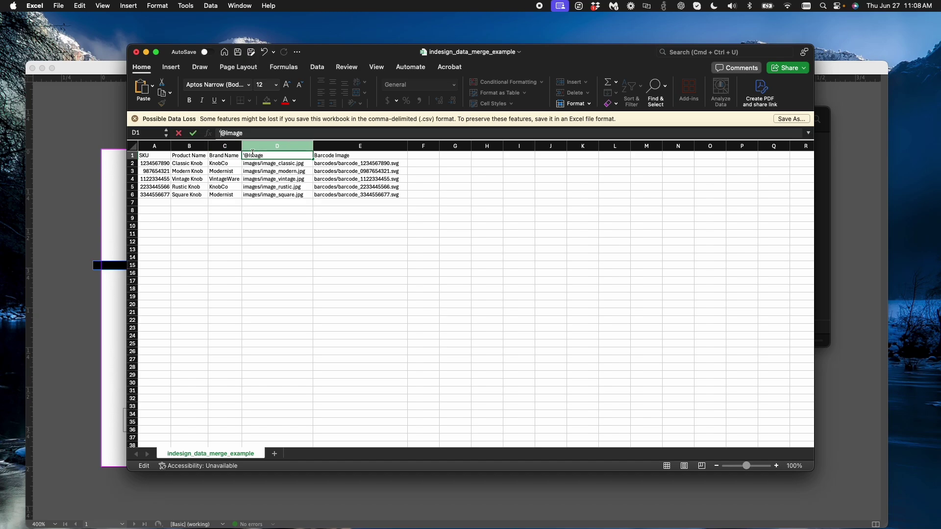
left_click(322, 156)
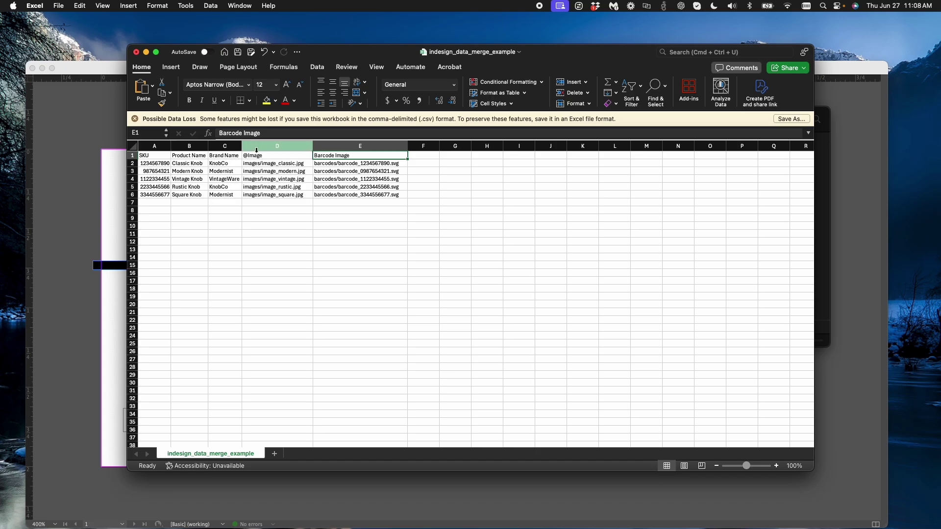
left_click(219, 133)
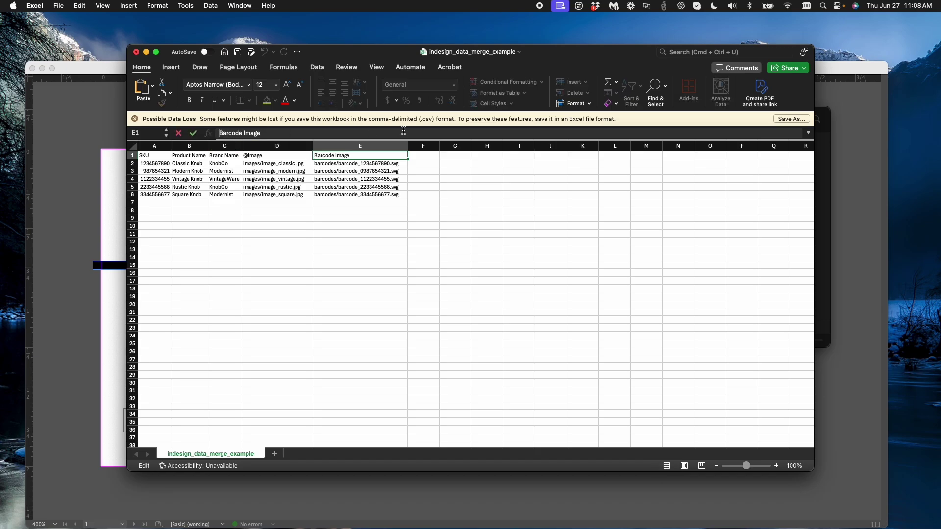
type("'@")
key("Return")
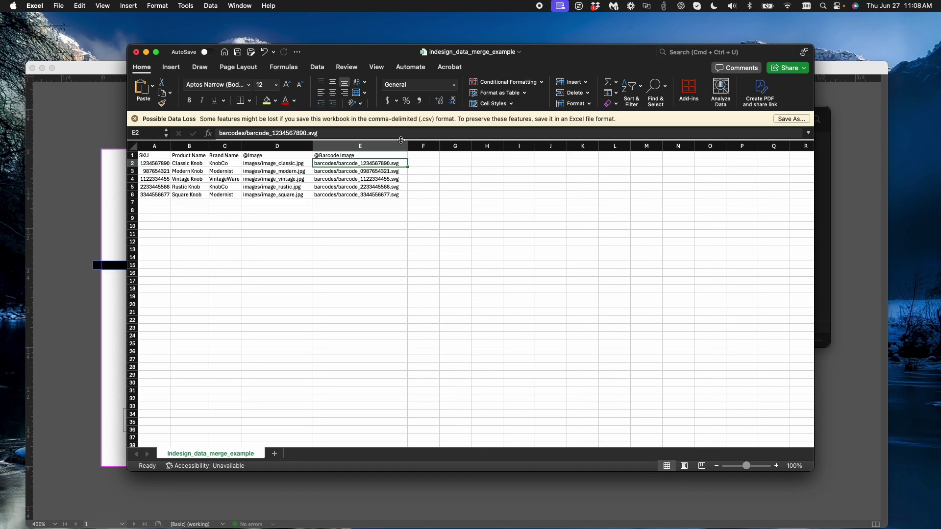
- Save the sheet as indesign_data_merge_example.csv in Comma Separated Values format, replacing the existing file, and close the workbook
key("super+s")
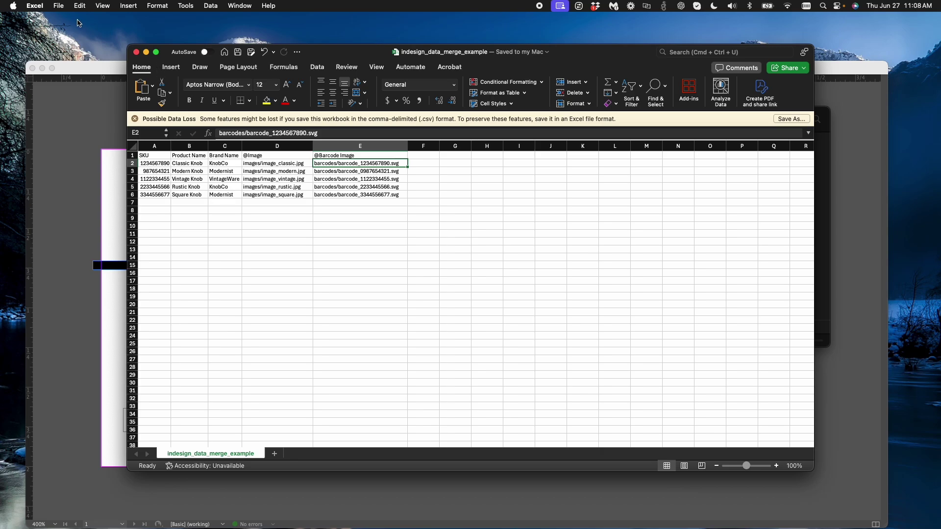
left_click(63, 6)
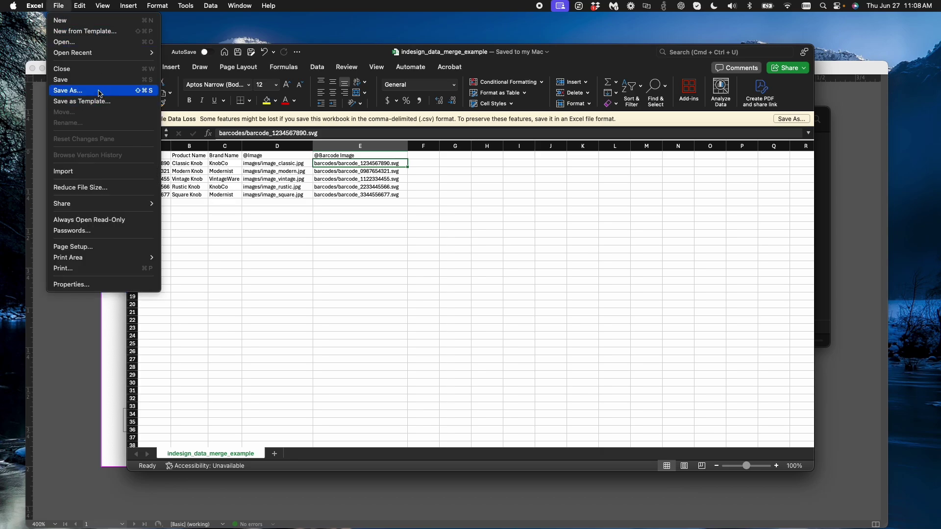
left_click(101, 91)
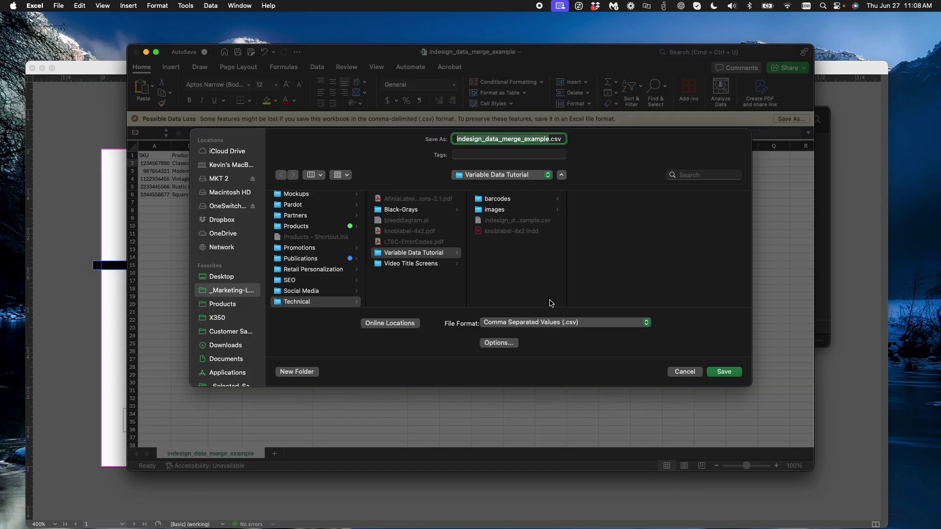
left_click(556, 322)
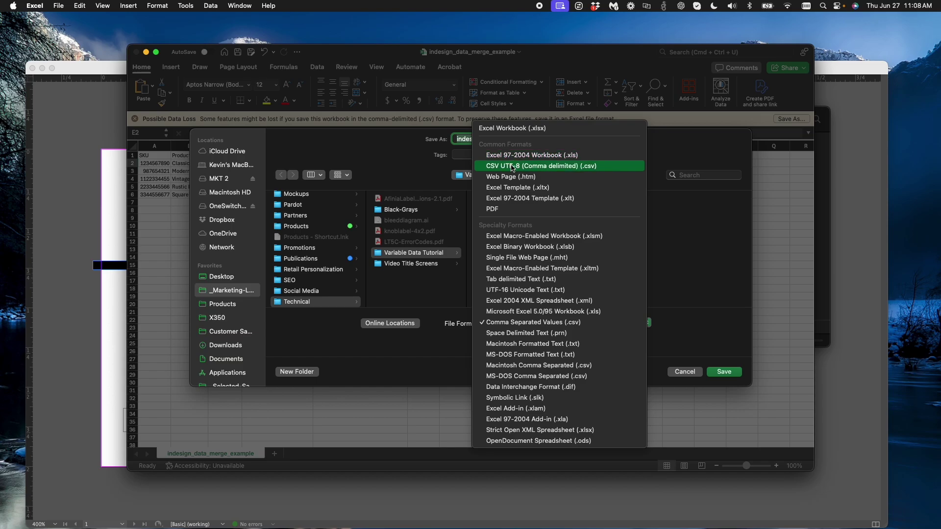
left_click(561, 325)
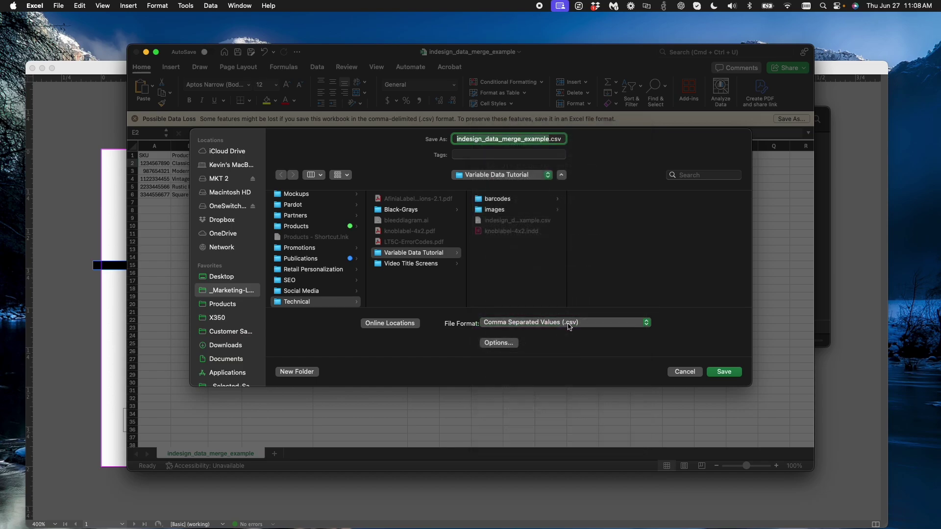
left_click(724, 372)
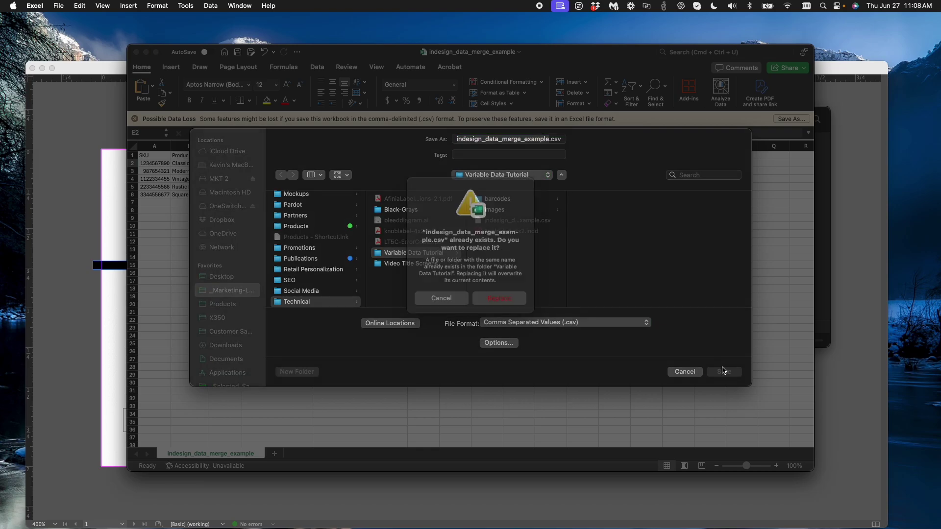
left_click(484, 314)
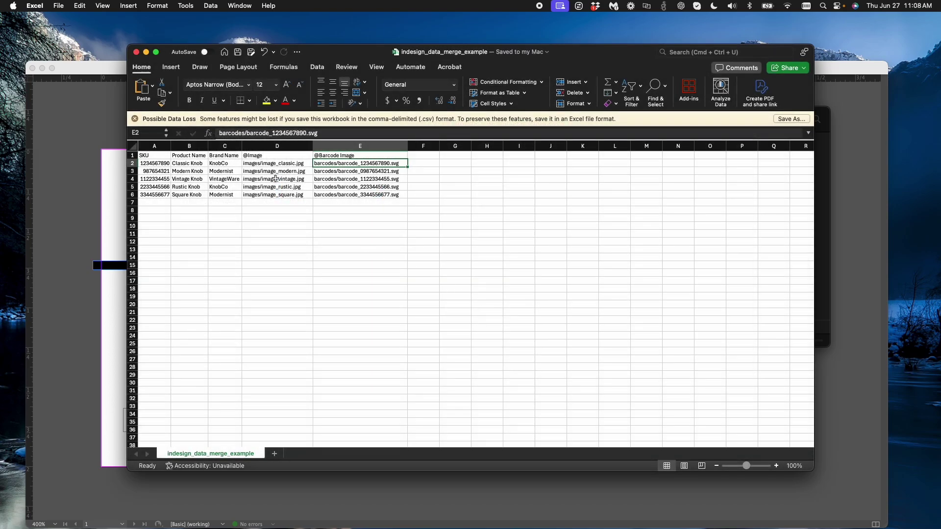
left_click(137, 52)
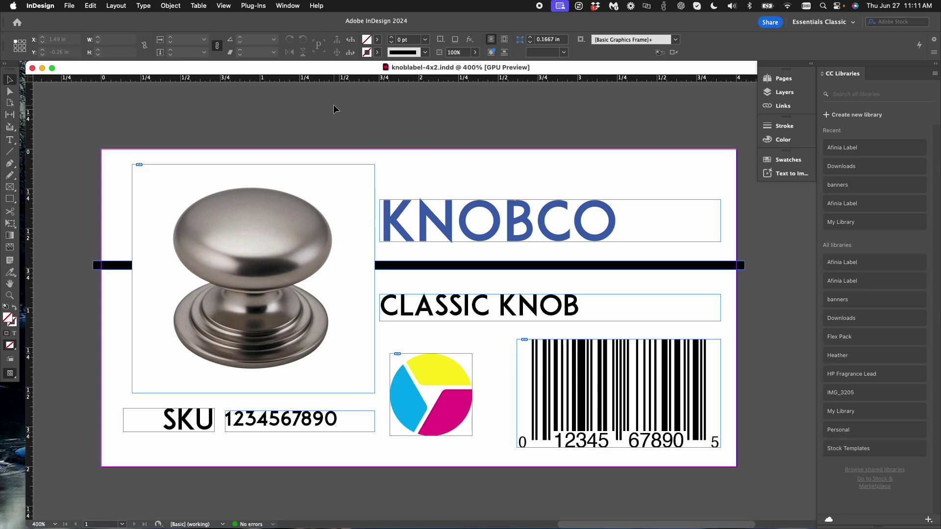
- Open InDesign's Data Merge utility for the knob label and place it over the label's upper-right corner
left_click(280, 6)
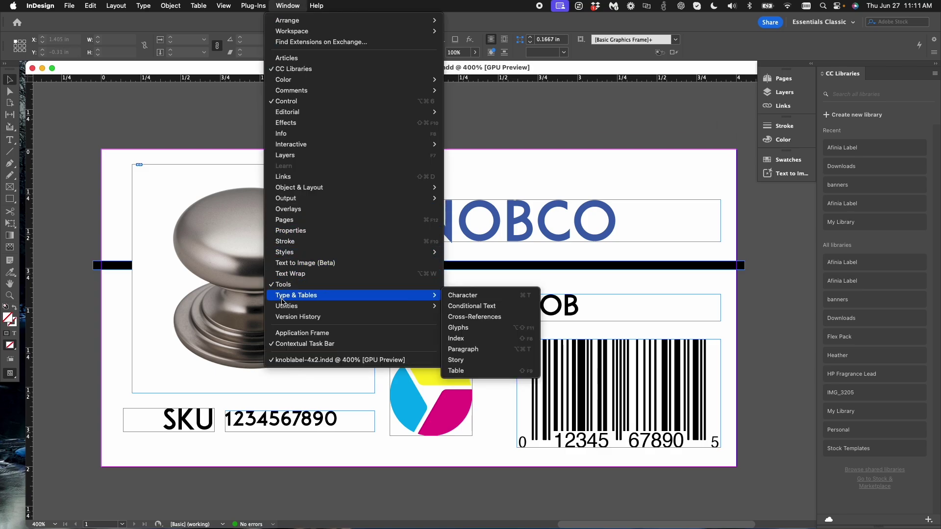
mouse_move(284, 306)
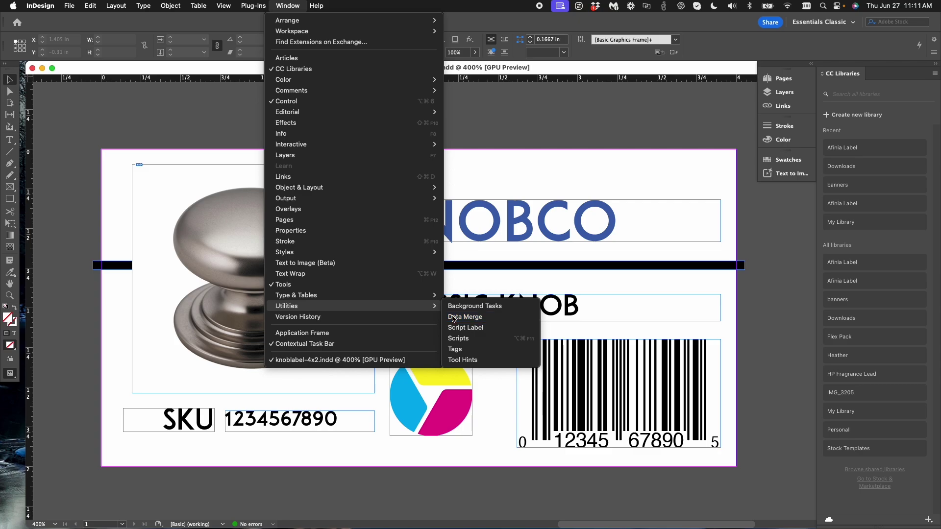
left_click(458, 317)
left_click_drag(394, 195, 721, 94)
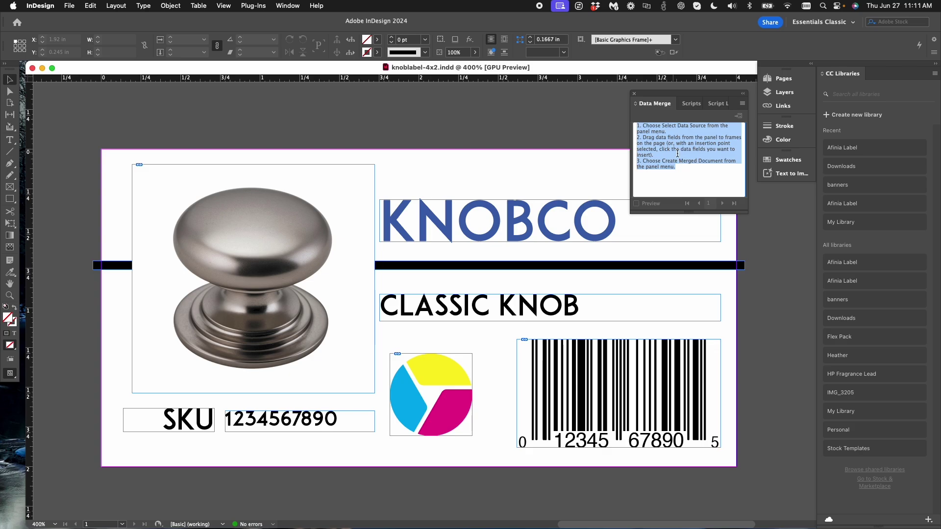
left_click(699, 169)
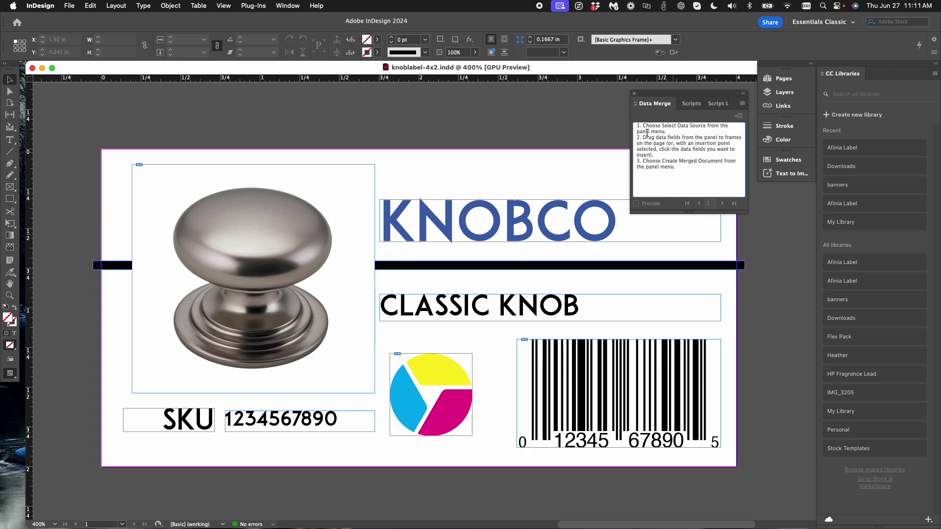
- Select indesign_data_merge_example.csv as the data source, importing it with Comma delimiter, ASCII encoding and Macintosh platform
left_click(742, 103)
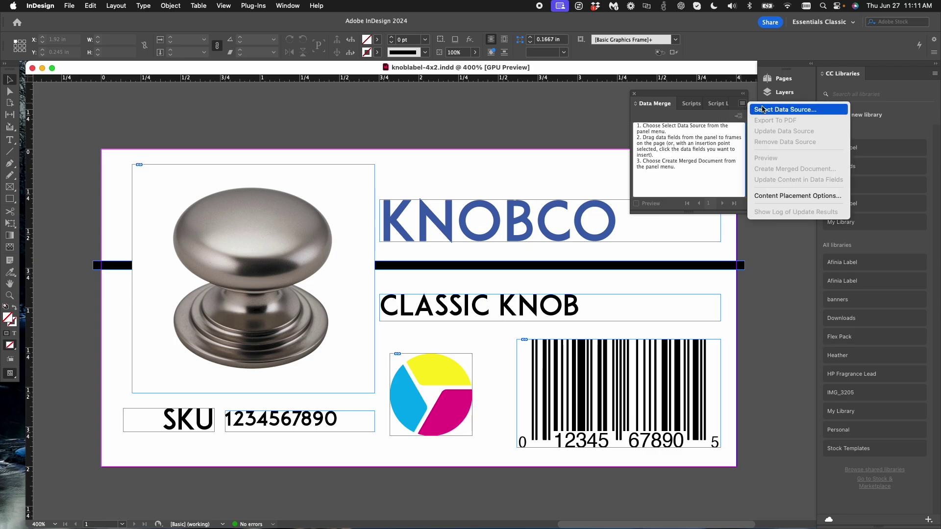
left_click(763, 109)
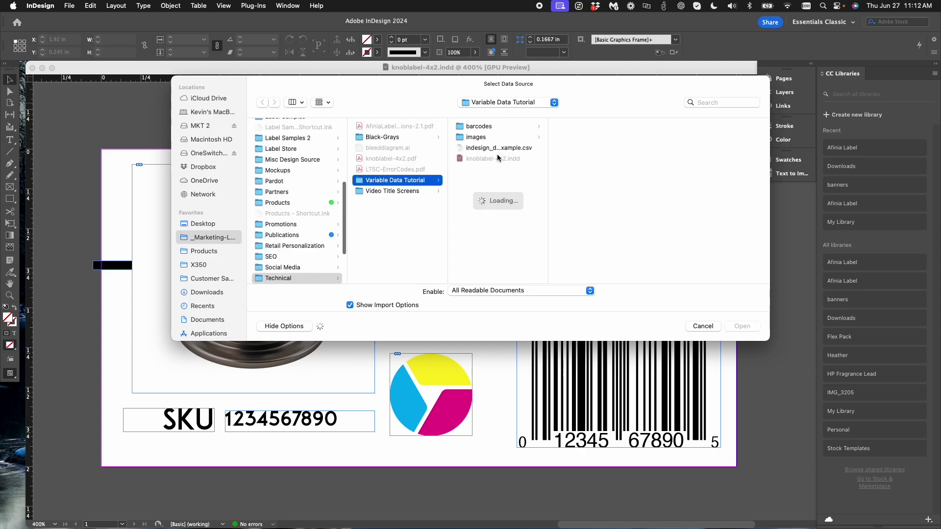
left_click(490, 148)
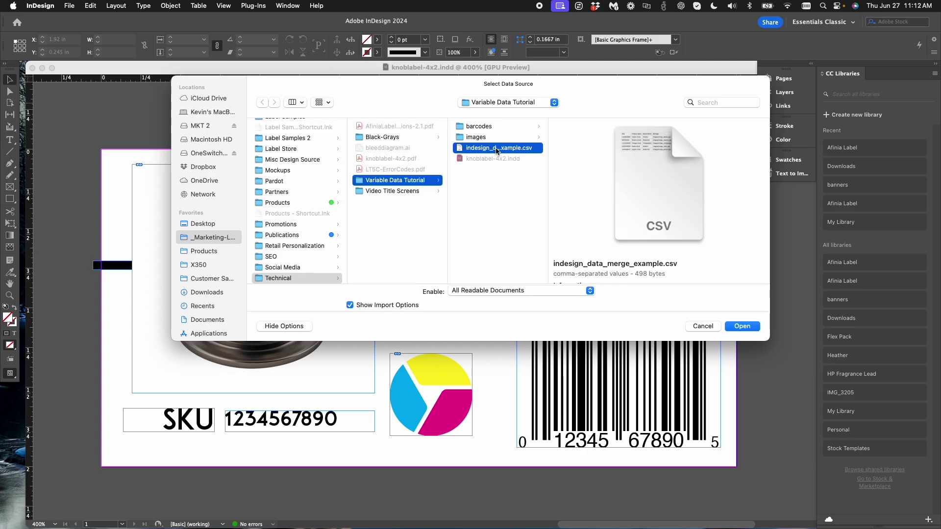
left_click(742, 326)
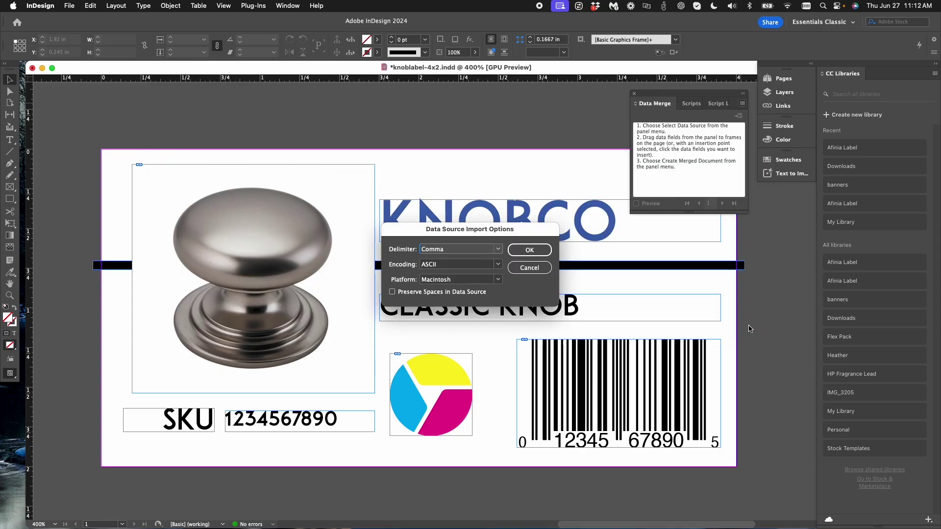
left_click(530, 251)
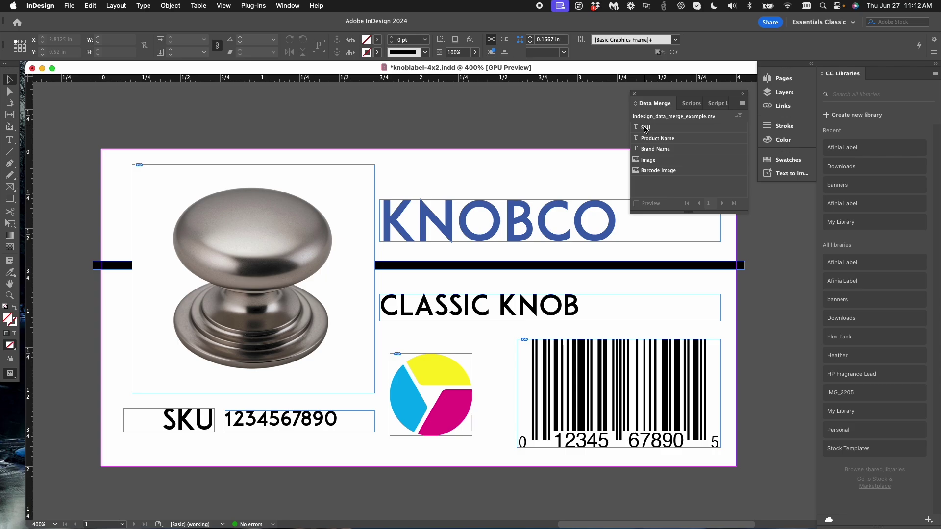
- Replace the sample number beside the SKU label with the SKU data field
double_click(273, 415)
double_click(274, 415)
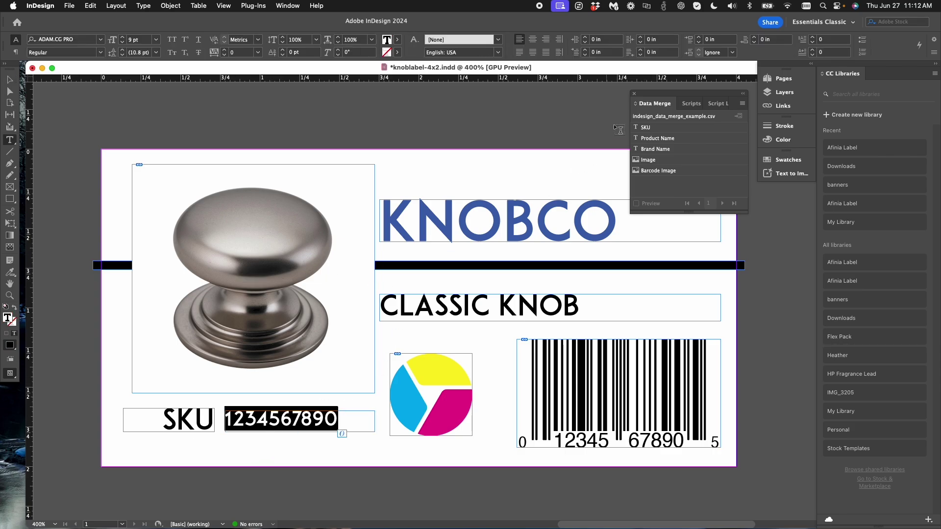
left_click_drag(644, 128, 279, 415)
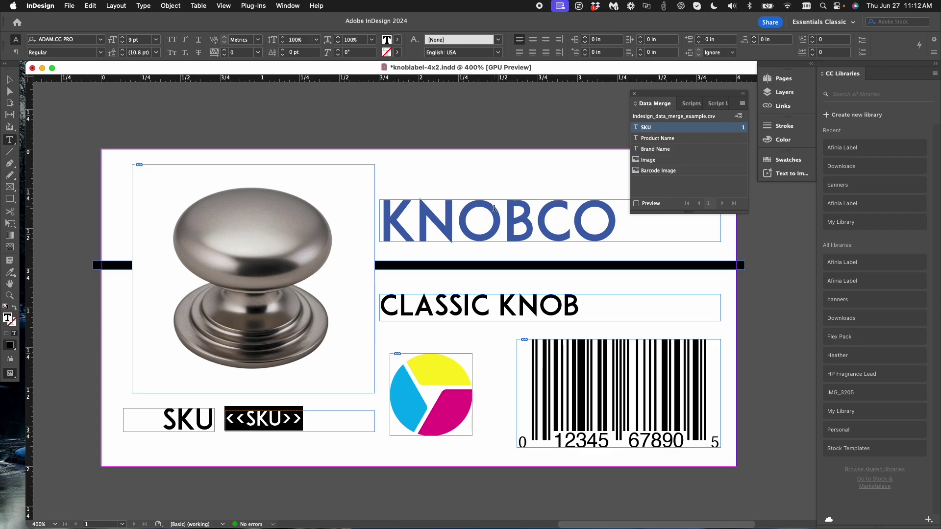
- Replace the CLASSIC KNOB text with the Product Name field and the KNOBCO text with the Brand Name field
triple_click(493, 306)
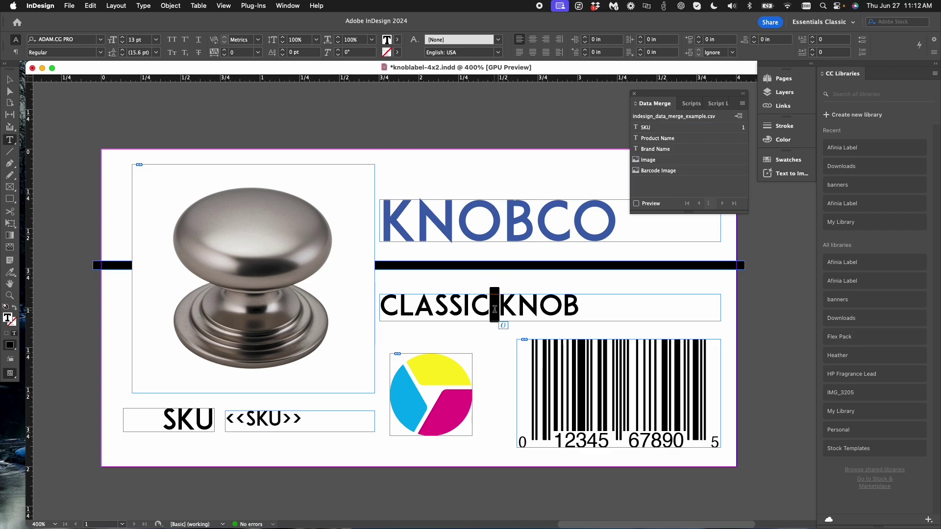
left_click(660, 139)
left_click_drag(519, 312, 518, 312)
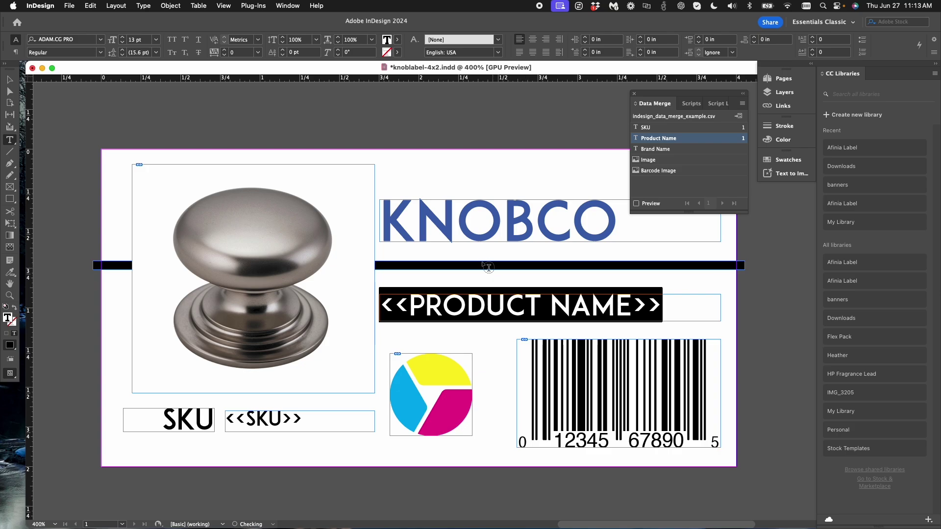
triple_click(458, 220)
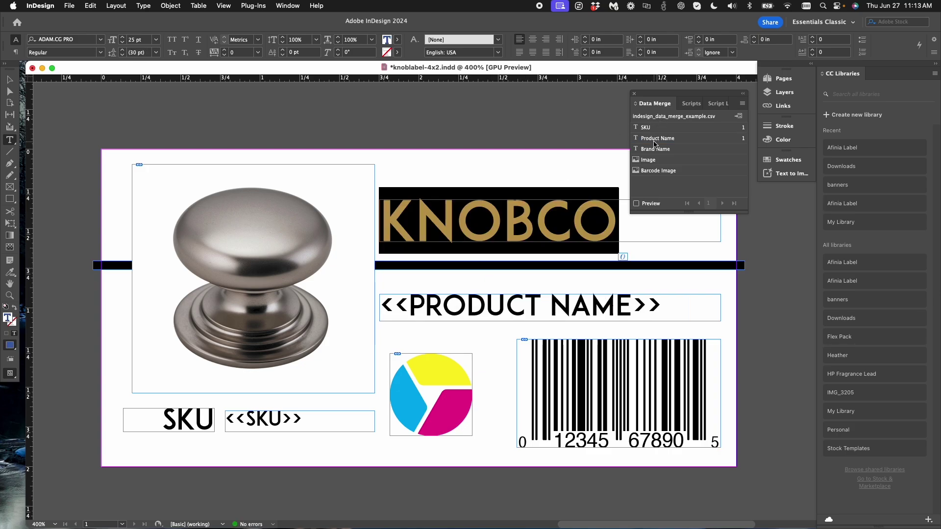
left_click_drag(656, 151, 457, 215)
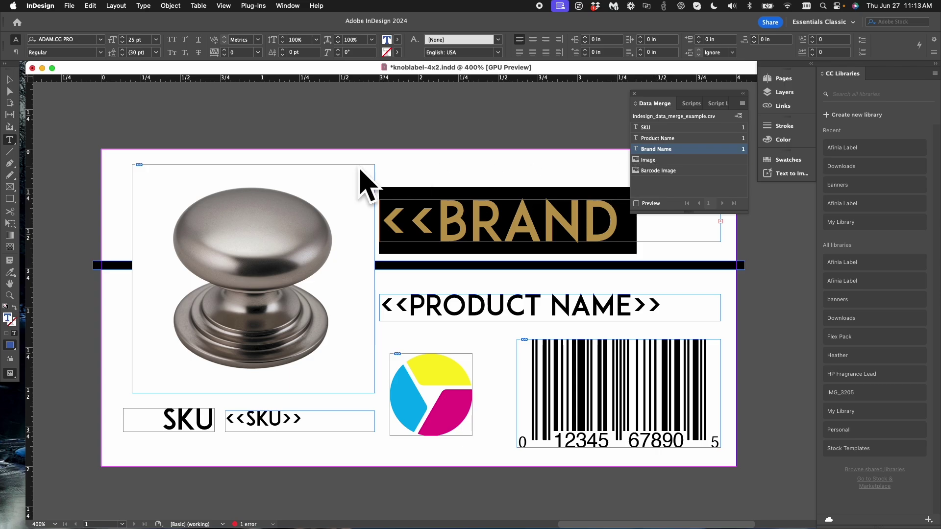
- Assign the Image data field to the knob picture's frame
left_click(256, 205)
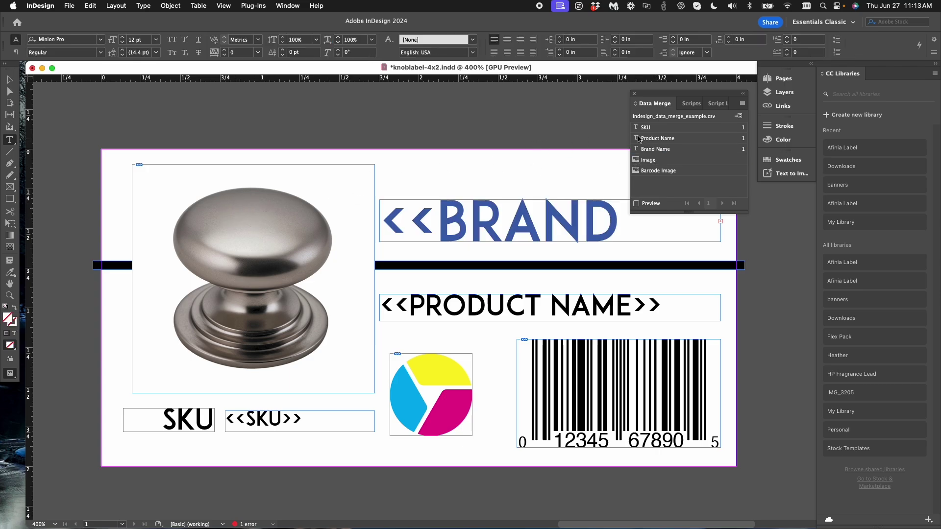
left_click_drag(642, 160, 244, 258)
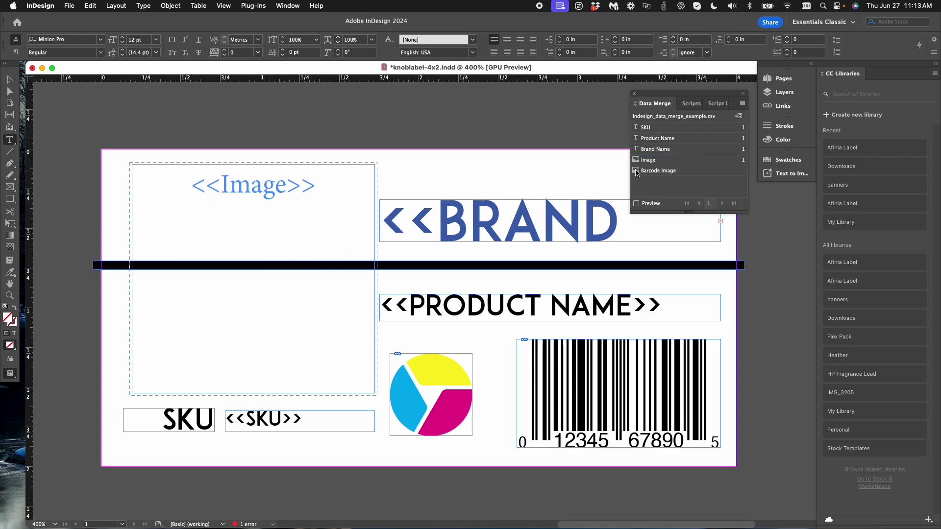
- Assign the Barcode Image data field to the barcode's frame and turn on the data merge preview
left_click_drag(635, 171, 617, 398)
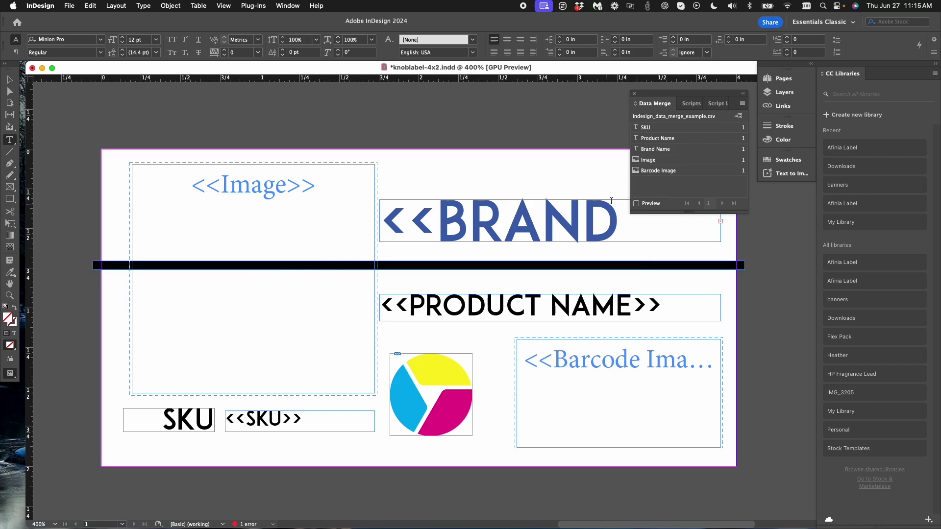
left_click(636, 203)
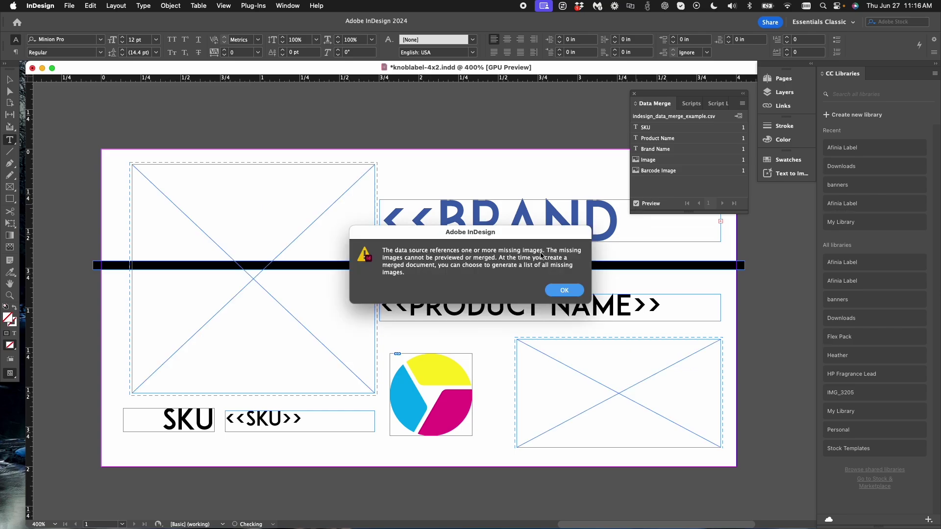
left_click(561, 291)
- Switch to the CSV in Excel, change D2's image path to /images/image_classic.jpg, and open the path in D3 for editing
key("super+Tab")
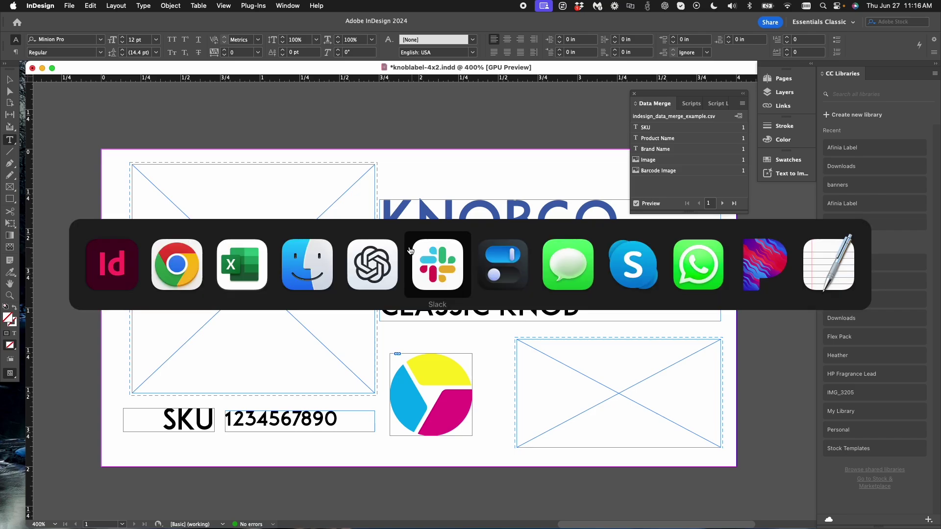
left_click(248, 256)
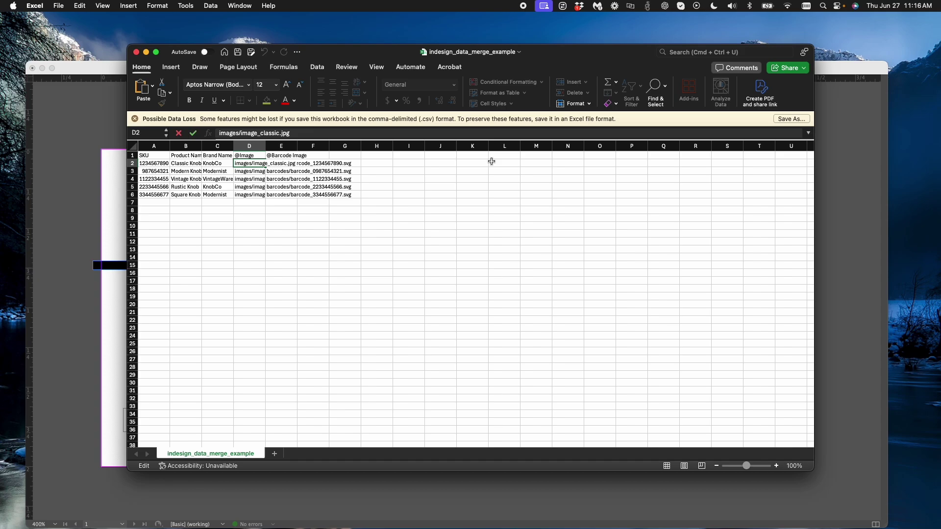
type("/")
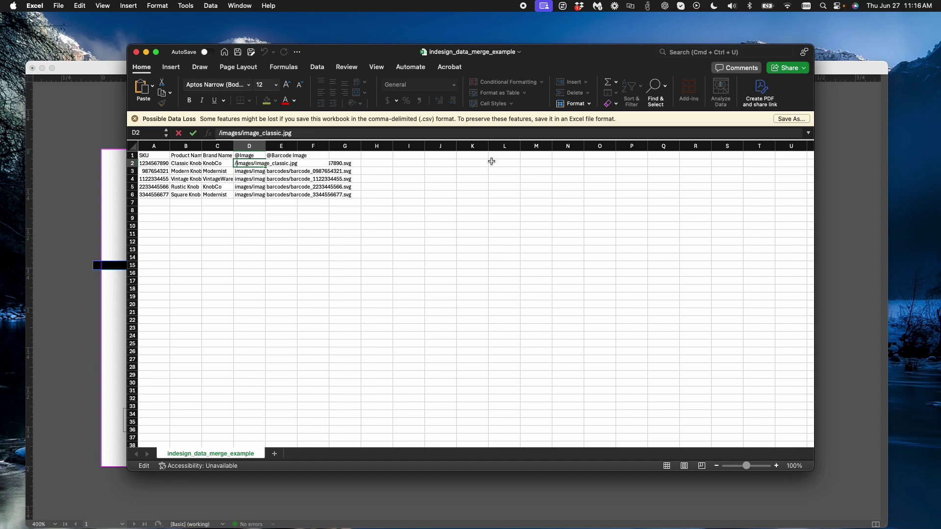
key("Return")
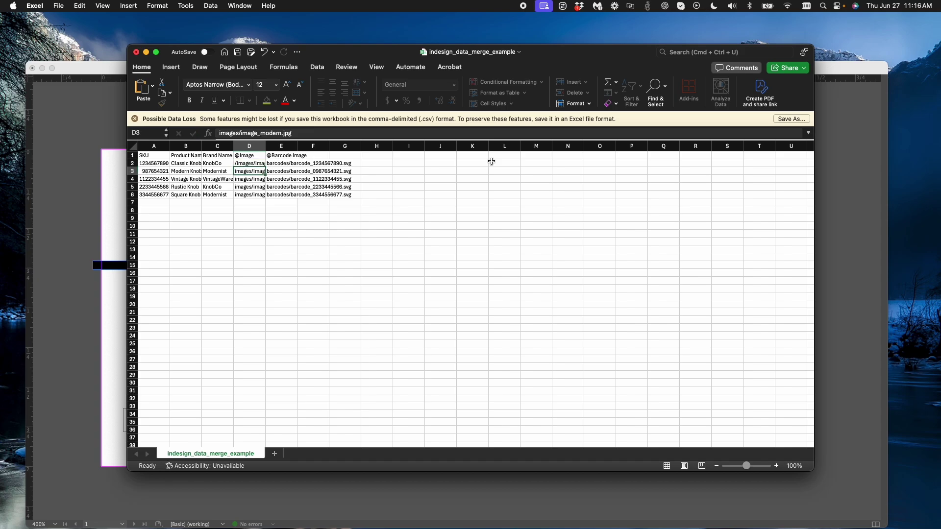
key("Down")
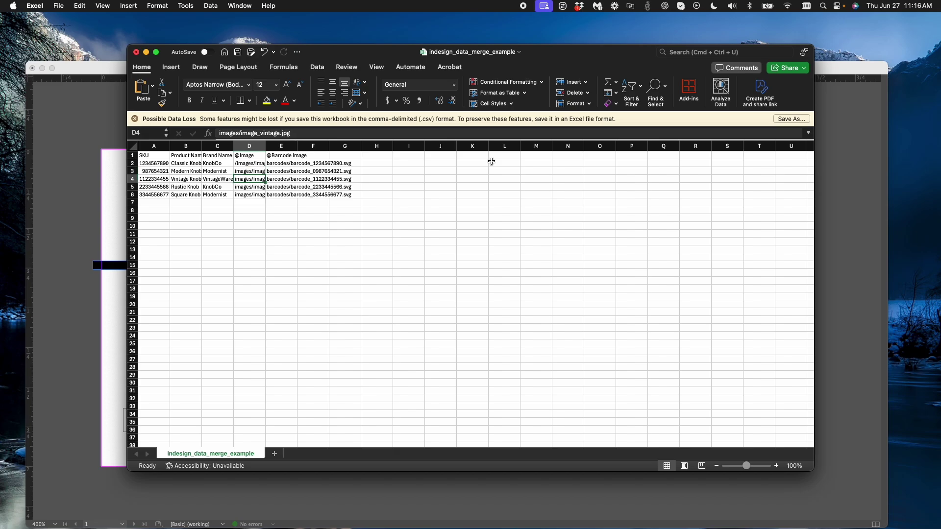
key("Up")
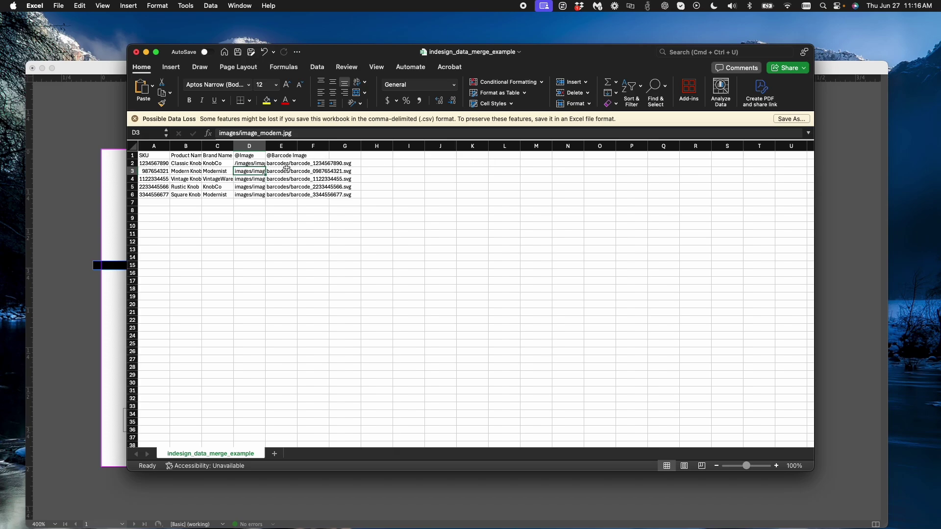
double_click(235, 171)
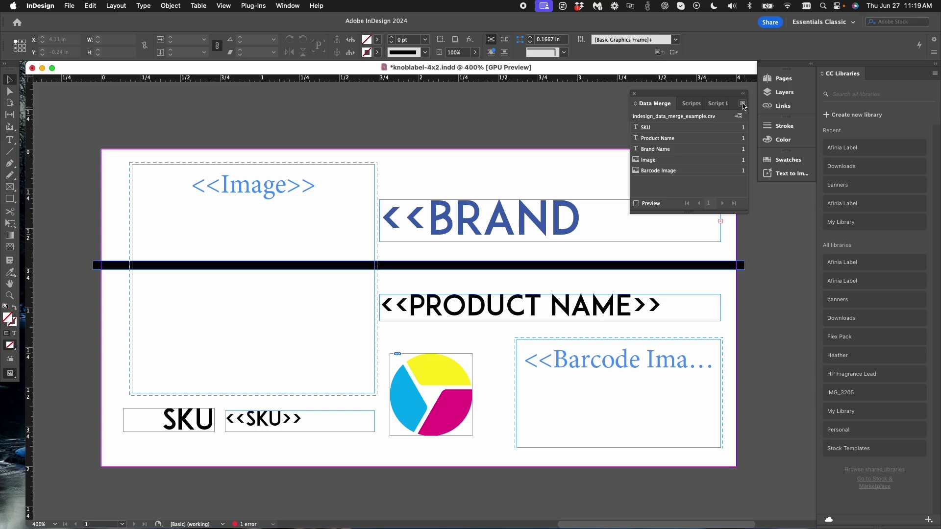
- Update the data merge source from the edited CSV and turn on the record preview
left_click(742, 105)
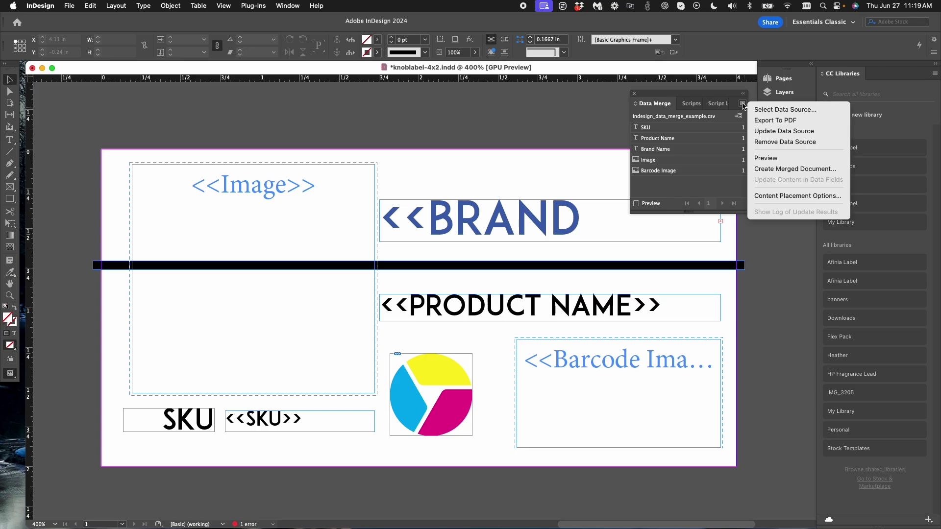
left_click(762, 133)
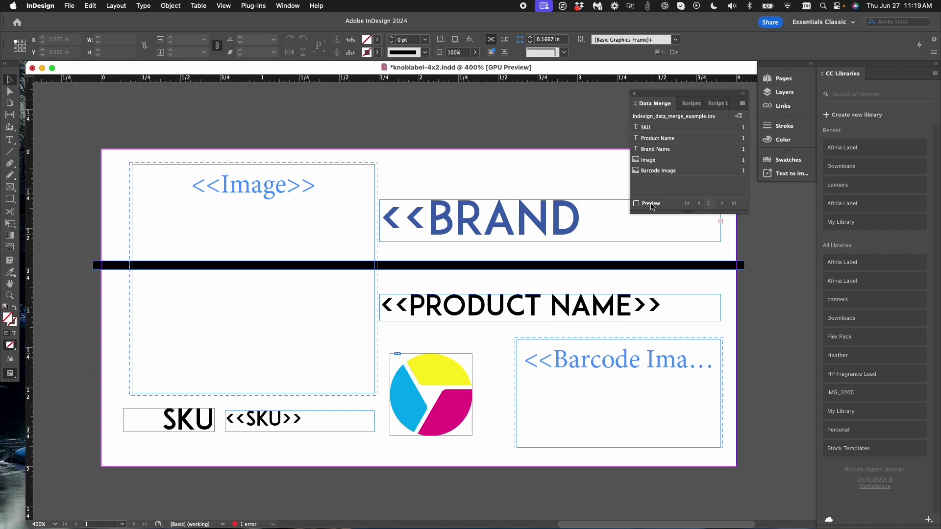
left_click(636, 203)
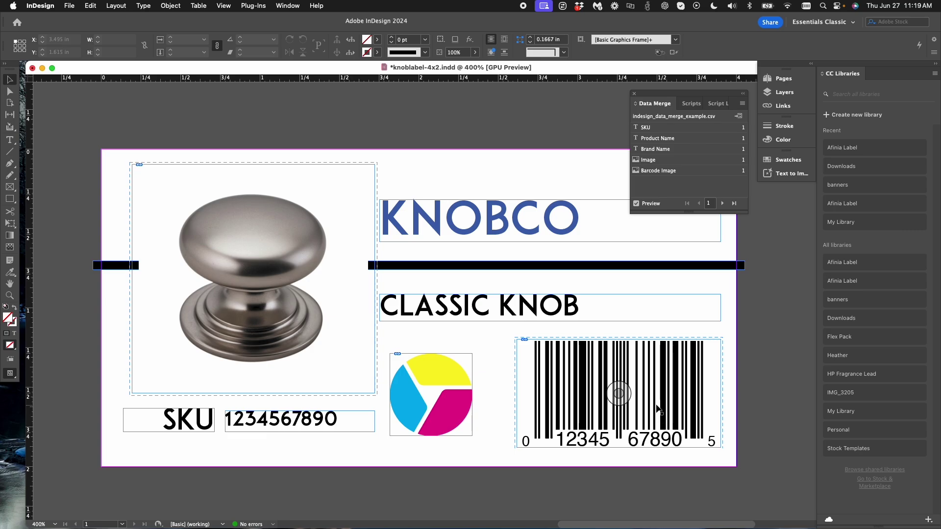
- Step through the previewed records up to record 5 to check each label's text, image and barcode
left_click(723, 203)
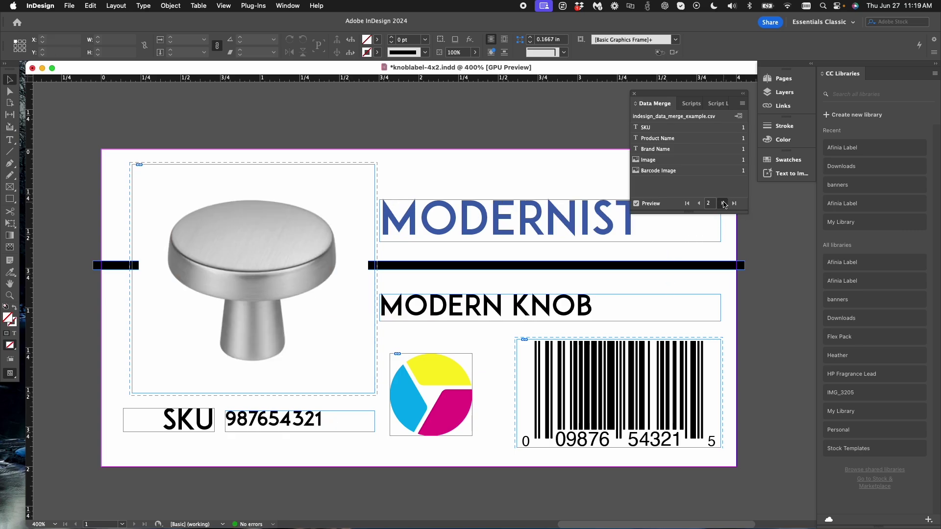
left_click(723, 203)
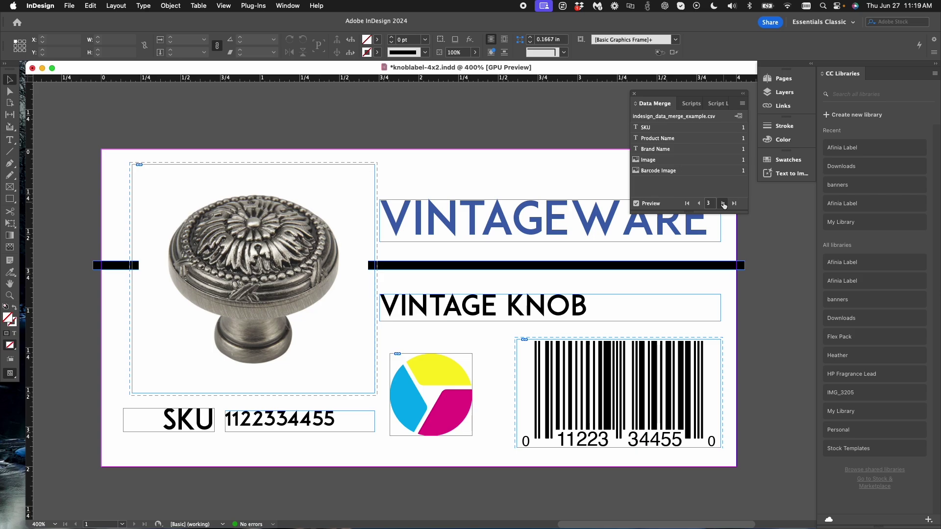
left_click(723, 204)
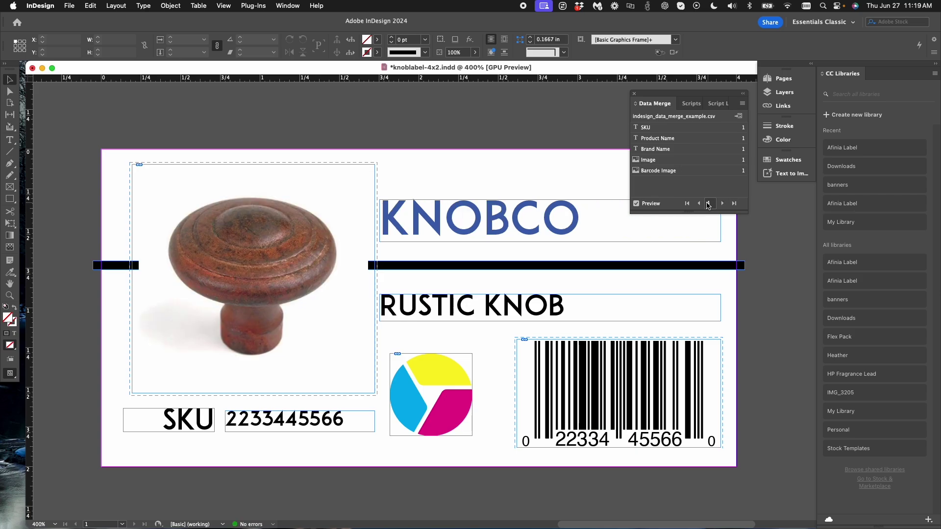
left_click(722, 204)
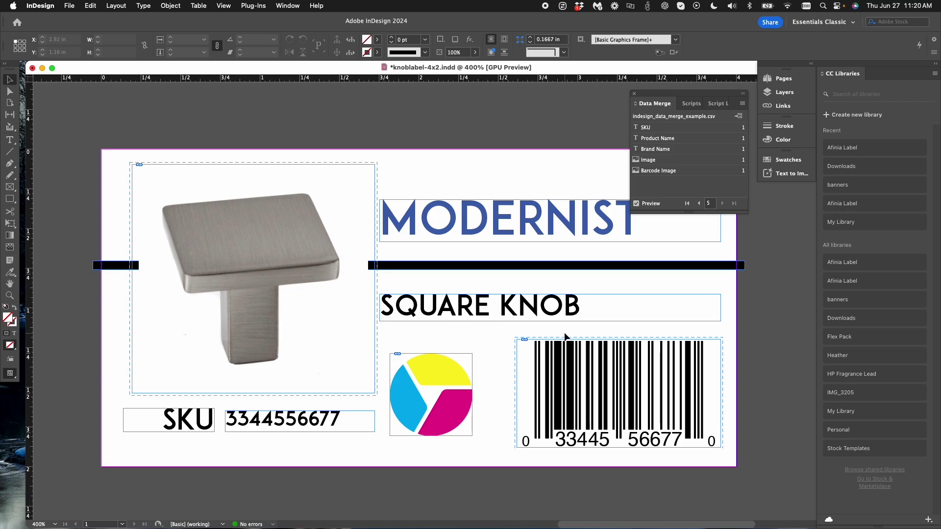
- Create a merged document from all records with a single record per page, generating the overset text report and missing-image alert
left_click(742, 105)
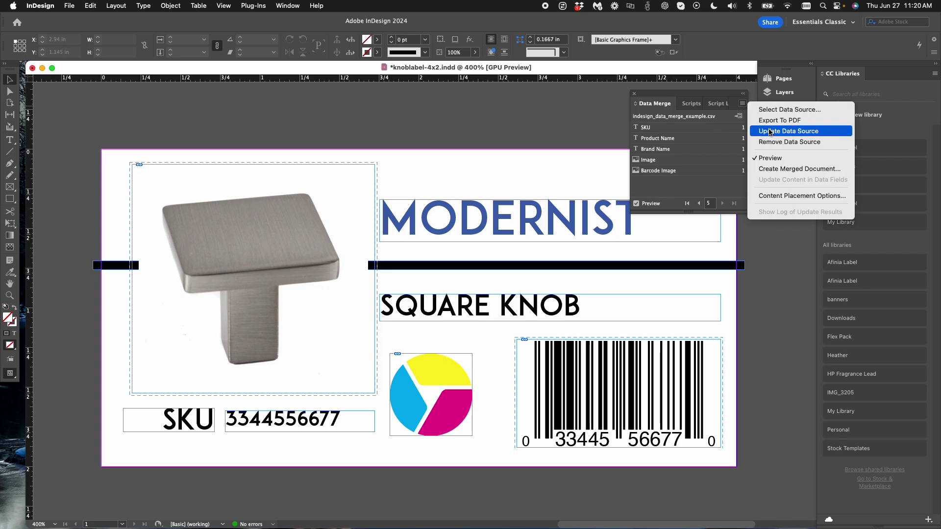
left_click(770, 169)
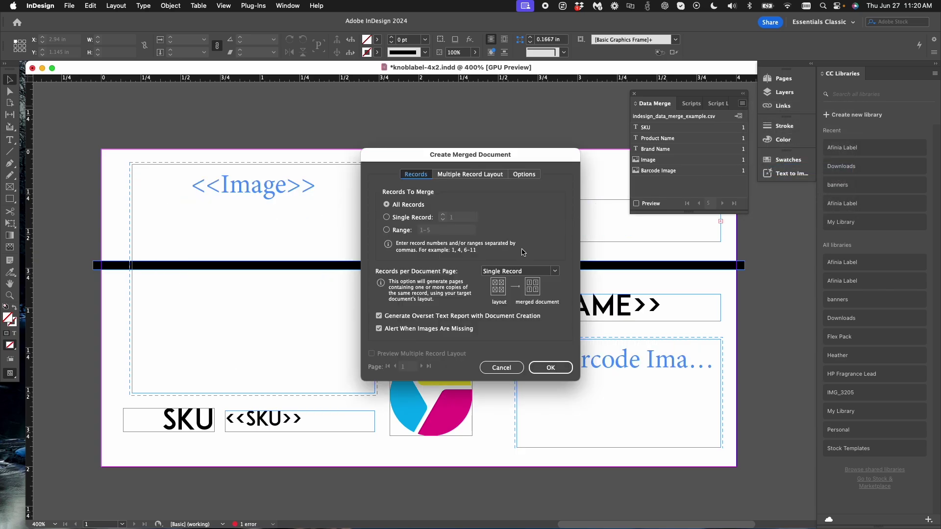
left_click(546, 370)
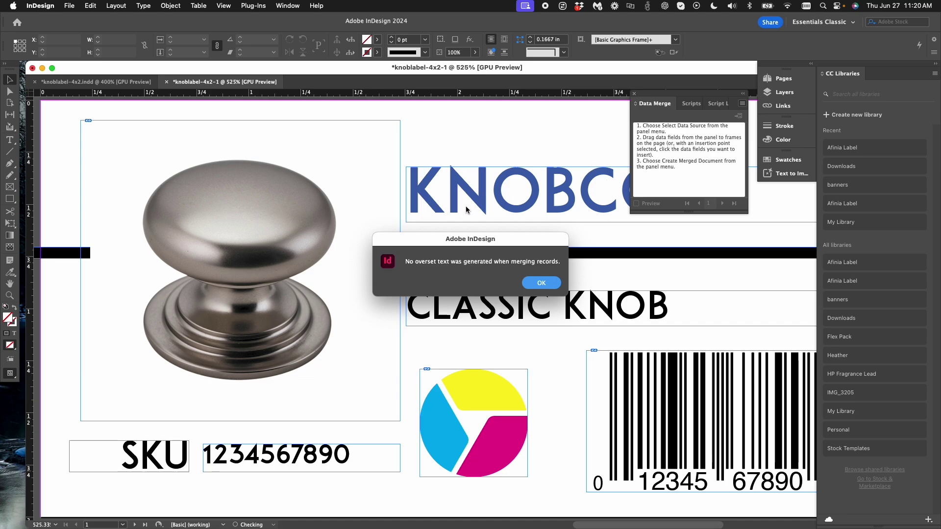
left_click(534, 287)
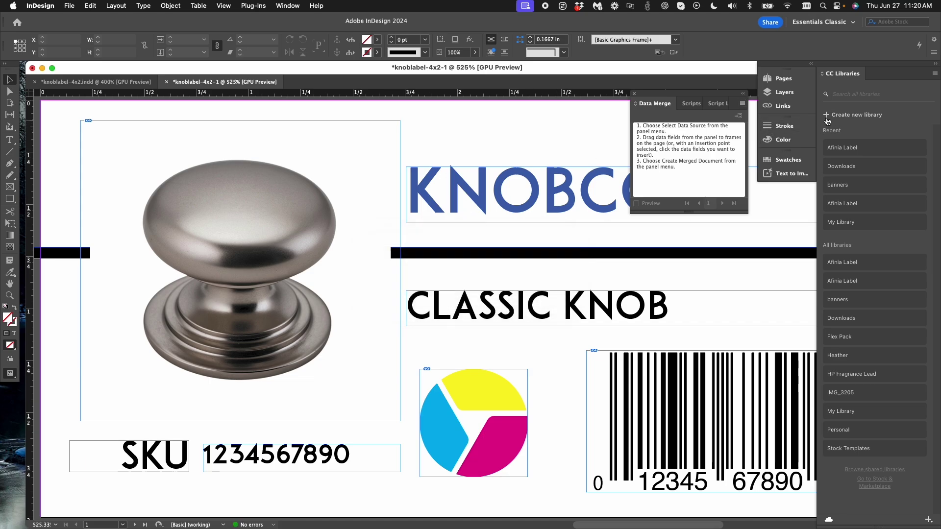
- Look through the merged document's pages to check the knob label on each one
left_click(775, 79)
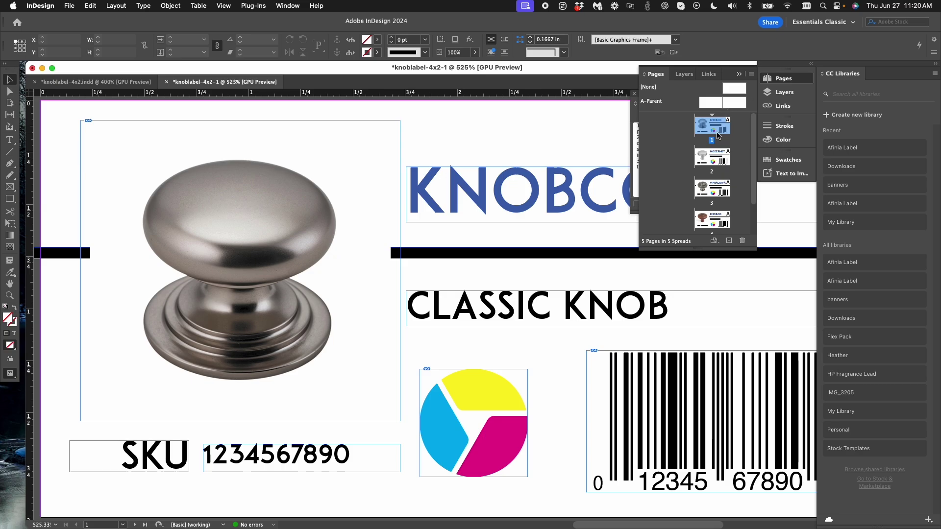
double_click(721, 164)
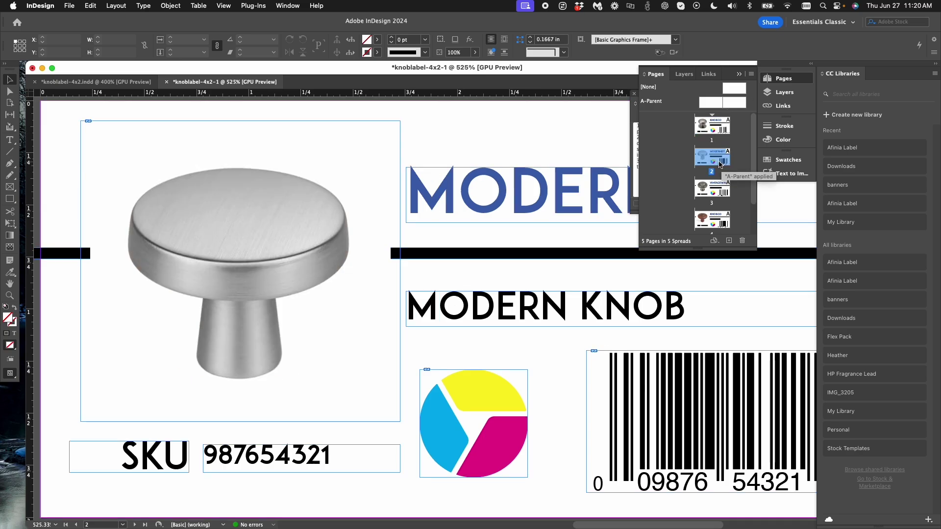
scroll(507, 226, "down", 15)
scroll(507, 222, "down", 8)
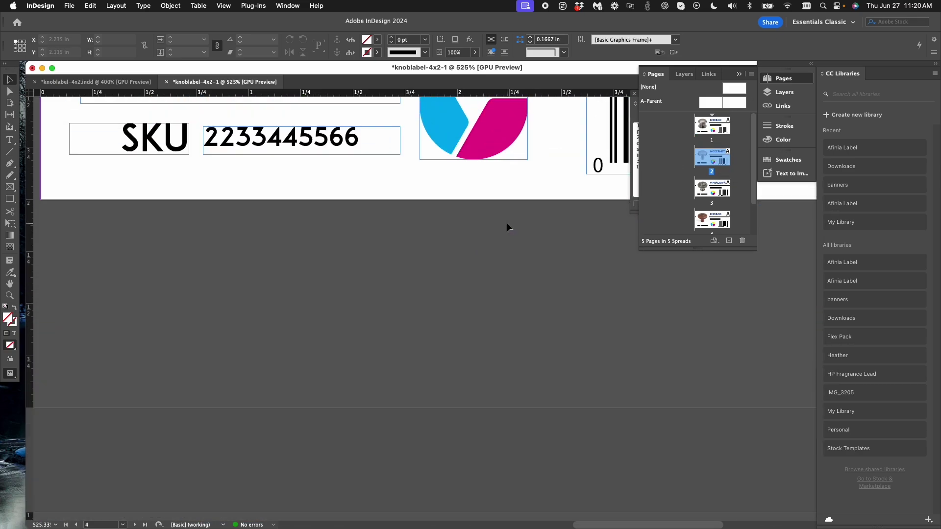
scroll(496, 222, "up", 15)
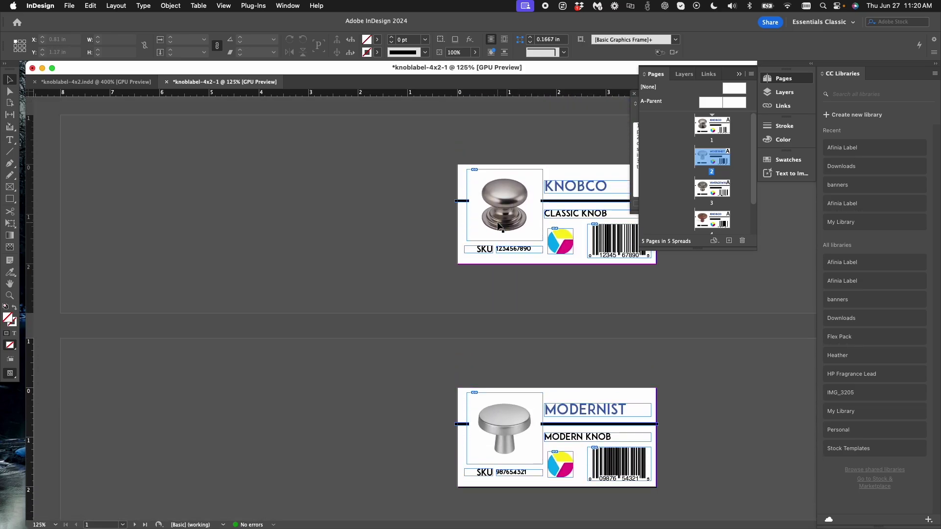
scroll(497, 223, "down", 10)
scroll(498, 223, "down", 5)
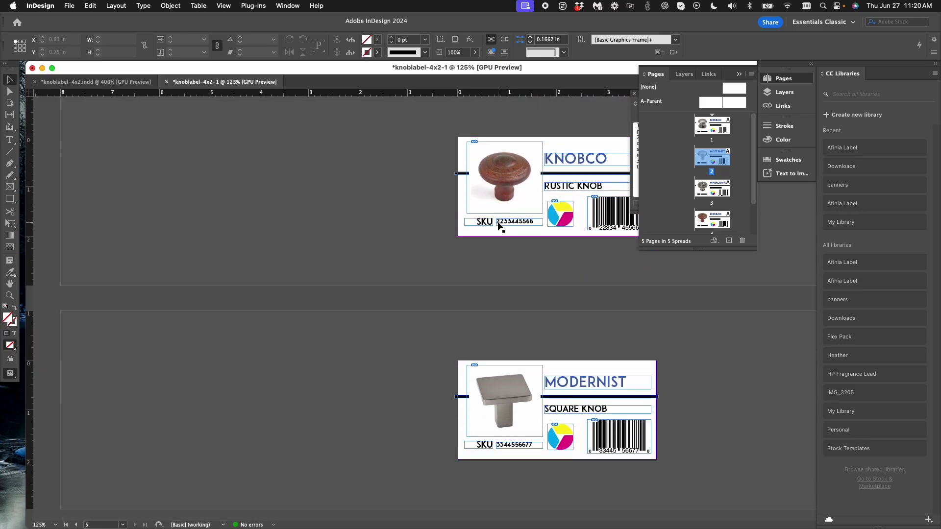
- Export all pages as a print PDF named knoblabel-4x2-merged.pdf to the Variable Data Tutorial folder with the High Quality Print preset
left_click(64, 7)
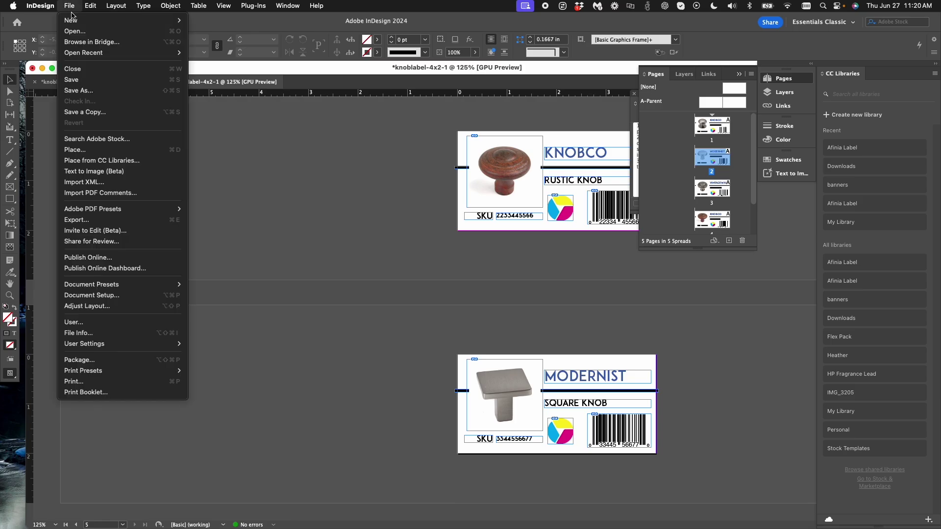
left_click(83, 225)
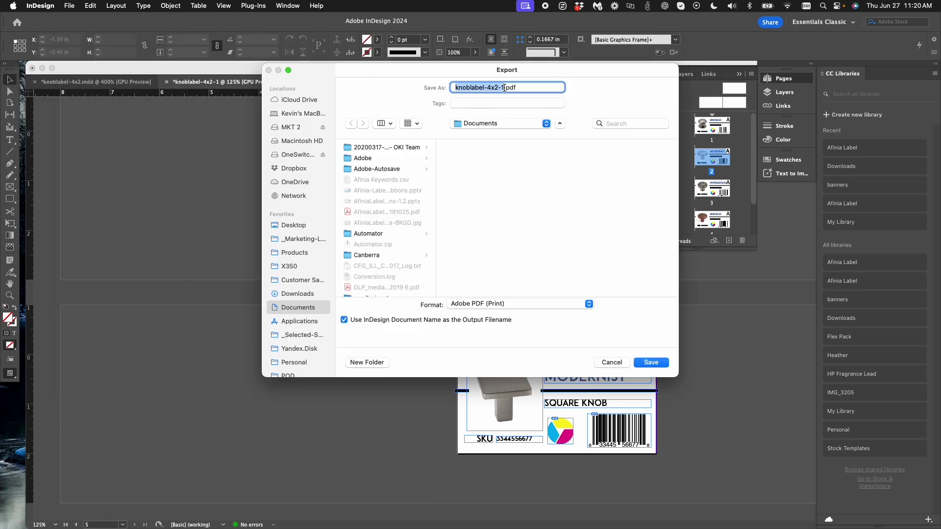
left_click(505, 88)
key("BackSpace")
type("merges")
key("BackSpace")
type("d")
left_click(478, 126)
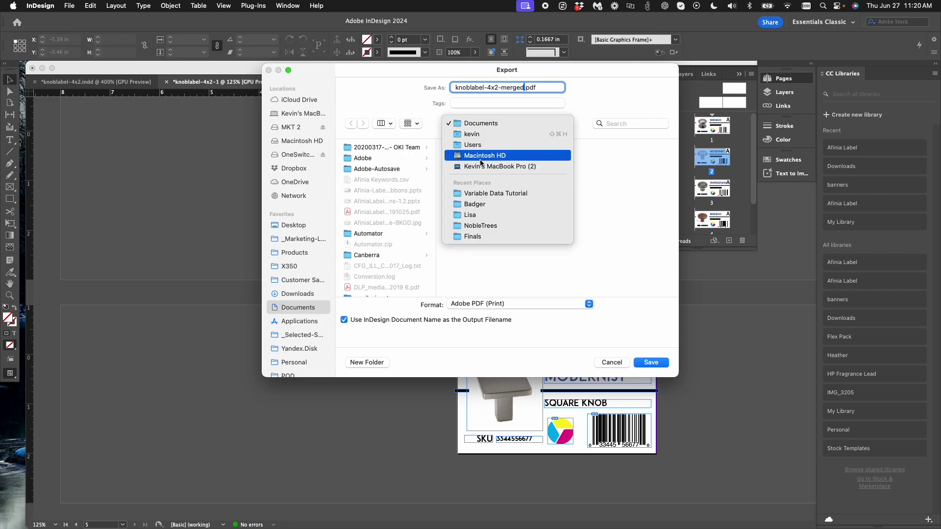
left_click(482, 194)
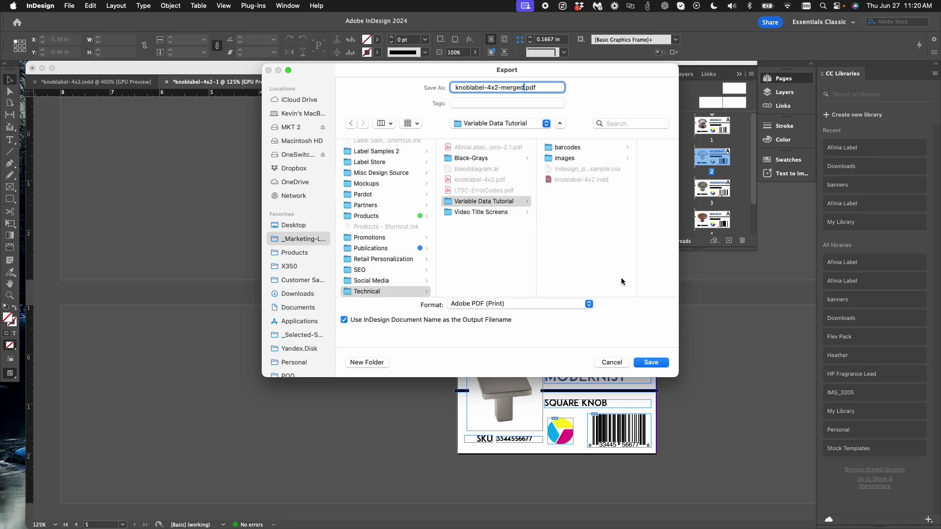
left_click(654, 362)
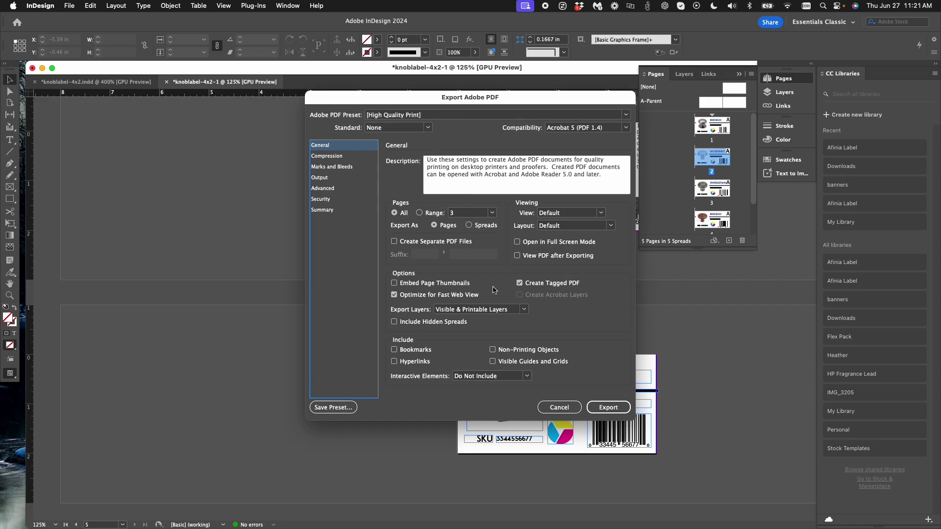
left_click(610, 408)
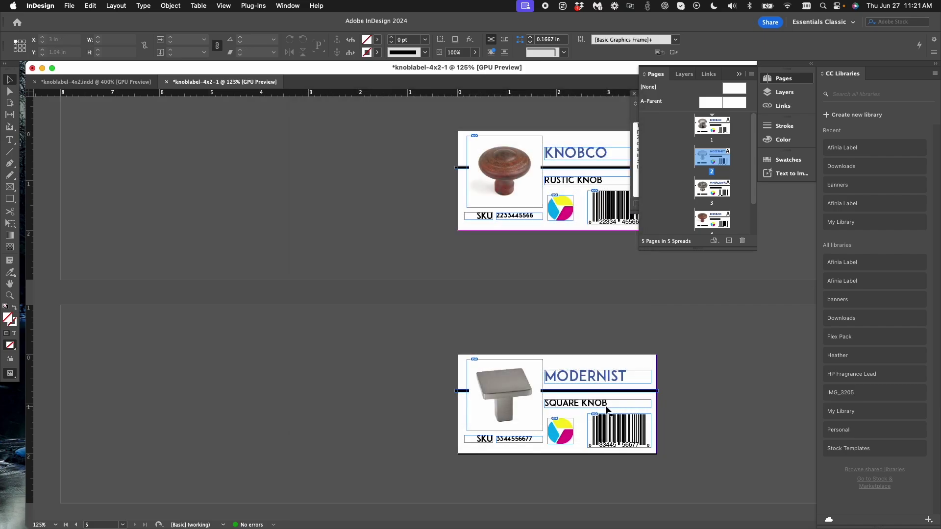
- Reveal the merged document in Finder and open knoblabel-4x2-merged.pdf in Acrobat
right_click(236, 87)
left_click(264, 164)
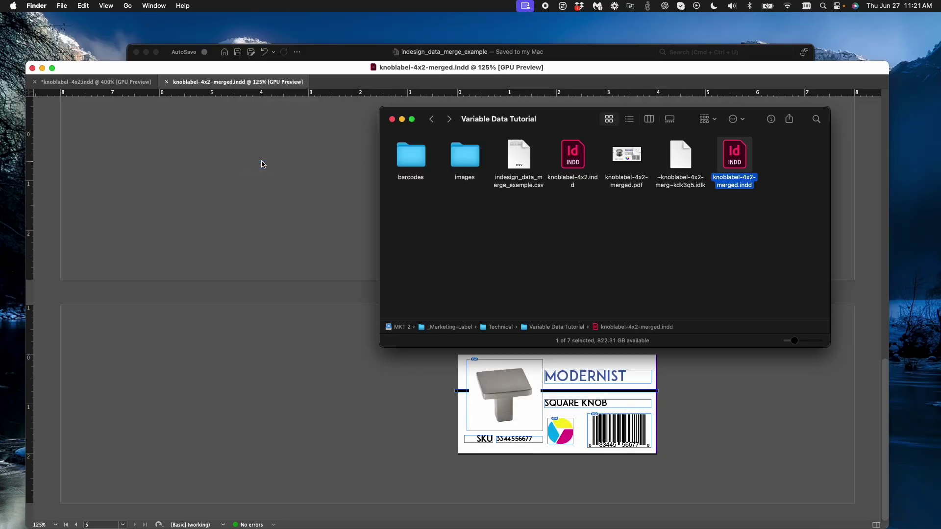
left_click(624, 154)
double_click(625, 155)
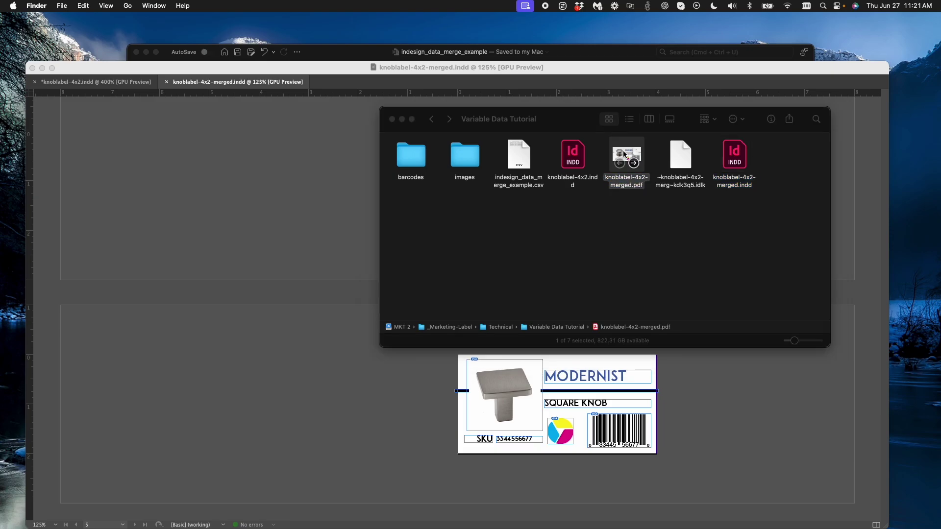
- Page forward through the exported PDF to page 4 to check the merged labels
key("Right")
key("Right")
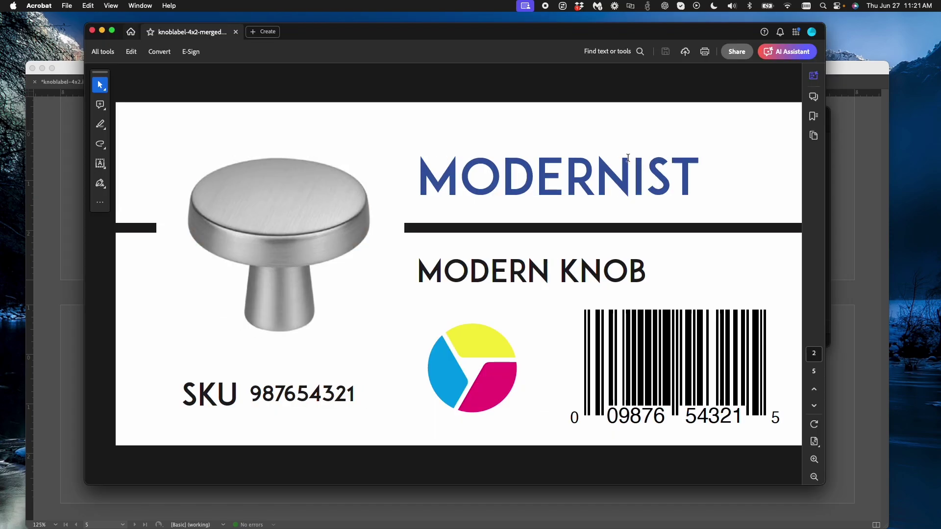
key("Right")
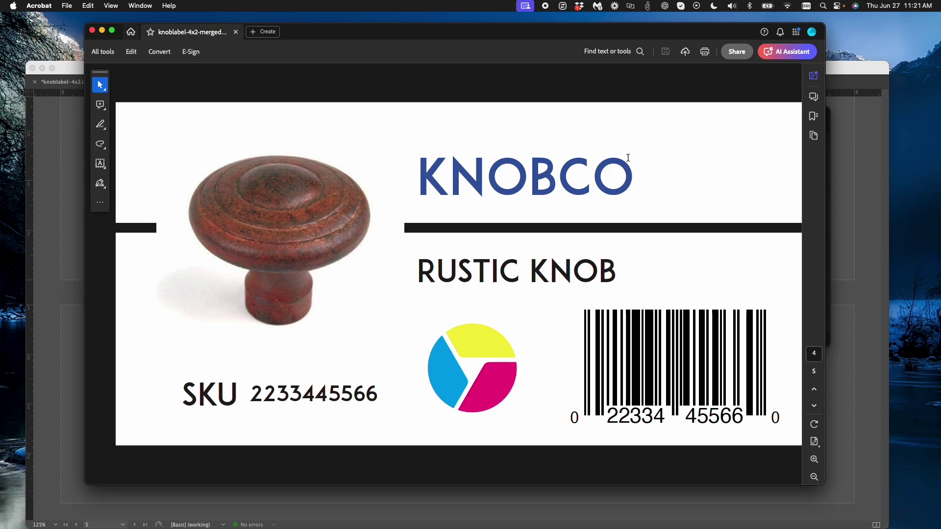